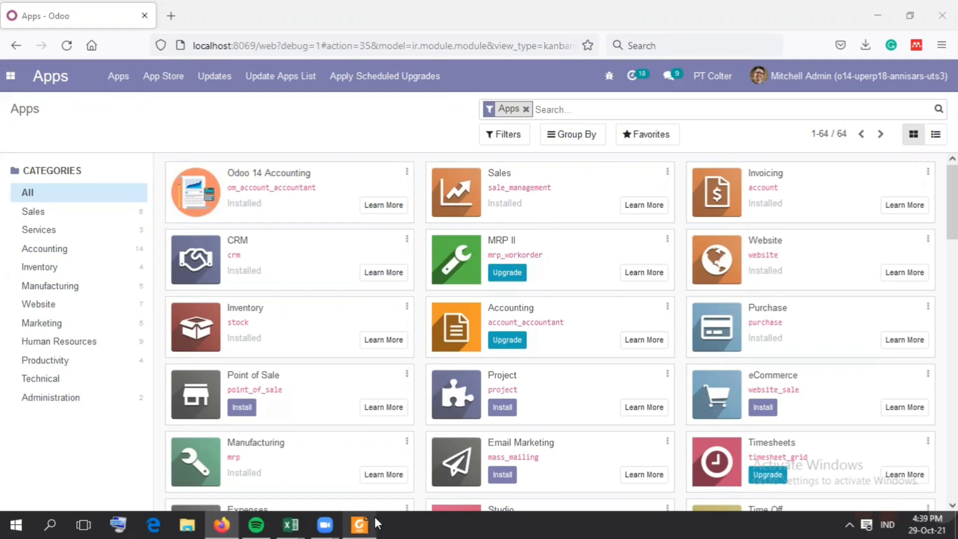
# Read the SOAL 3 manufacturing assignment in Foxit Reader and open the Manufacturing app back in Odoo.
pyautogui.click(375, 516)
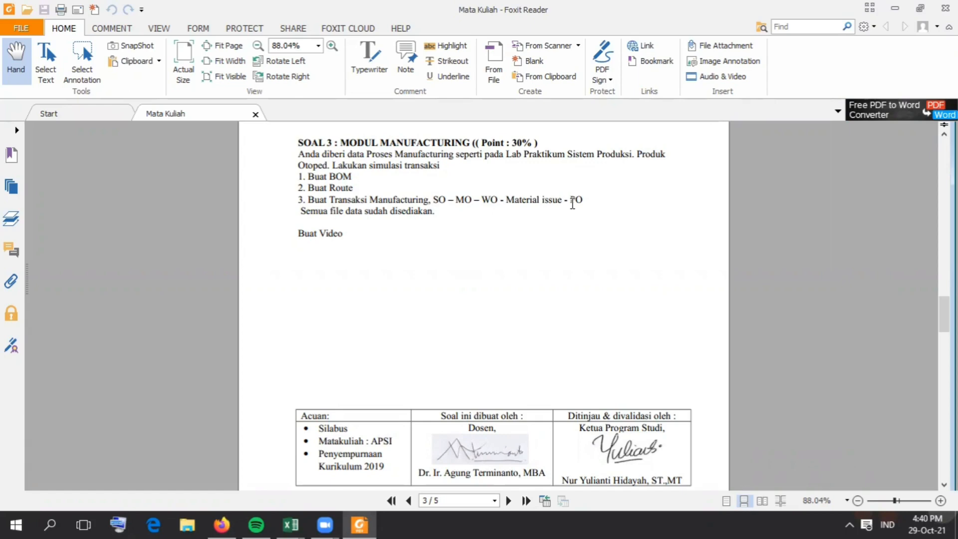
pyautogui.click(893, 10)
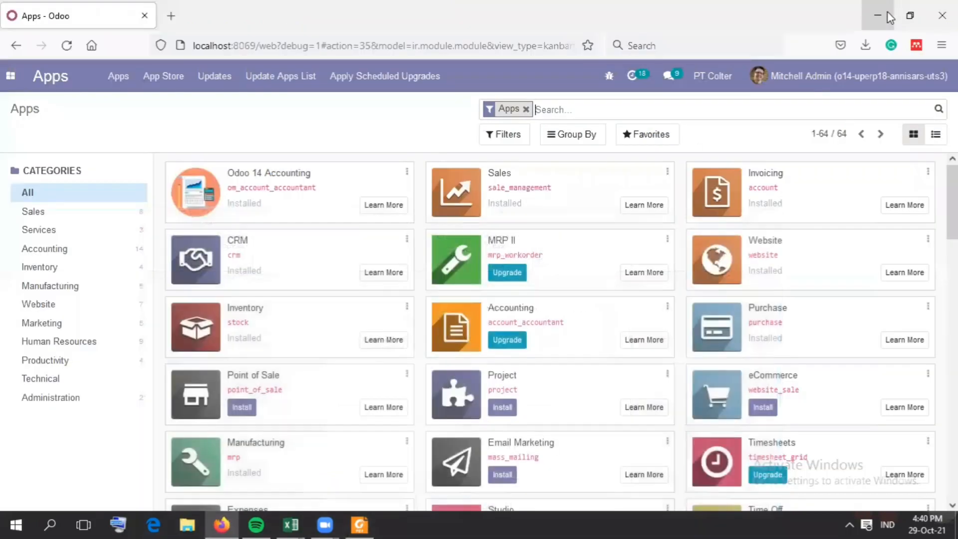
pyautogui.click(7, 84)
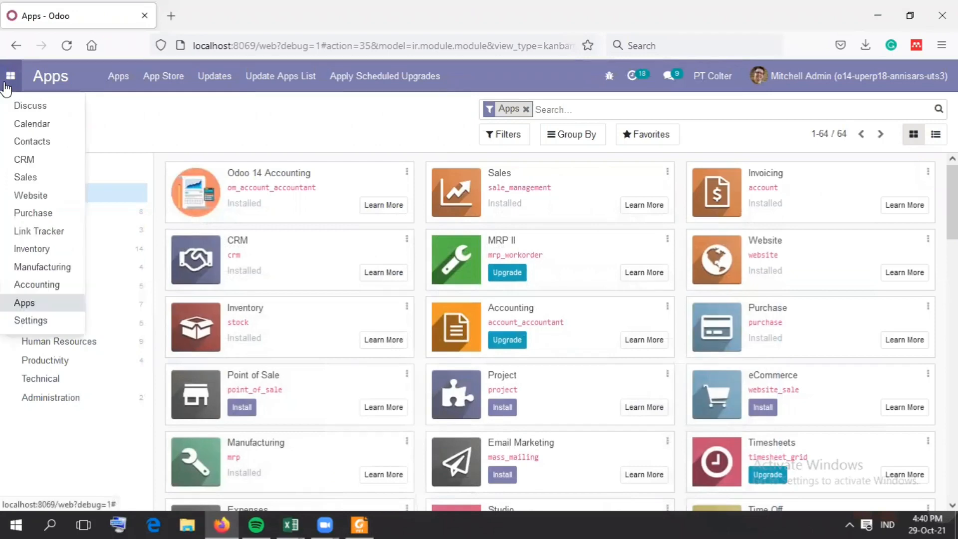
pyautogui.click(43, 269)
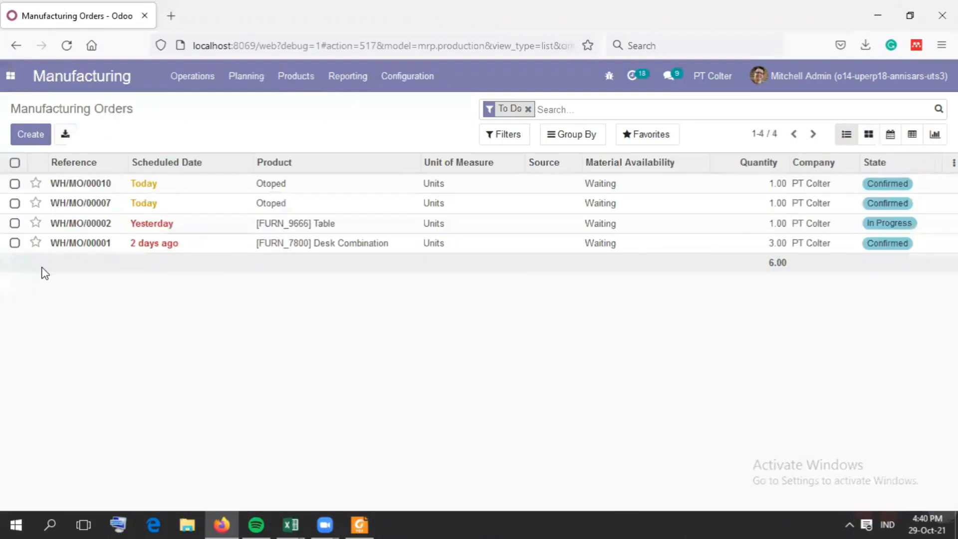
# Search the manufacturing products for Otoped and open the product named exactly Otoped.
pyautogui.click(293, 87)
pyautogui.click(294, 105)
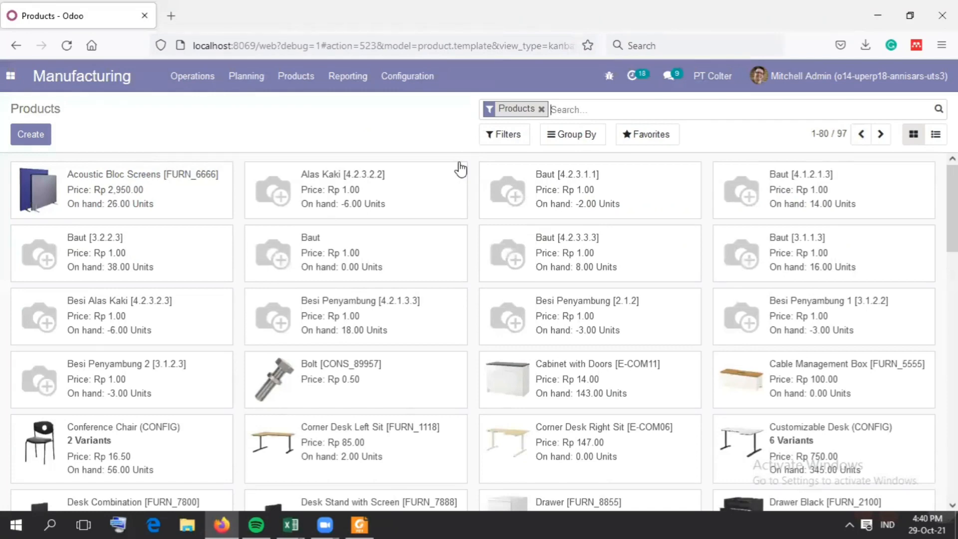
pyautogui.write('Ot')
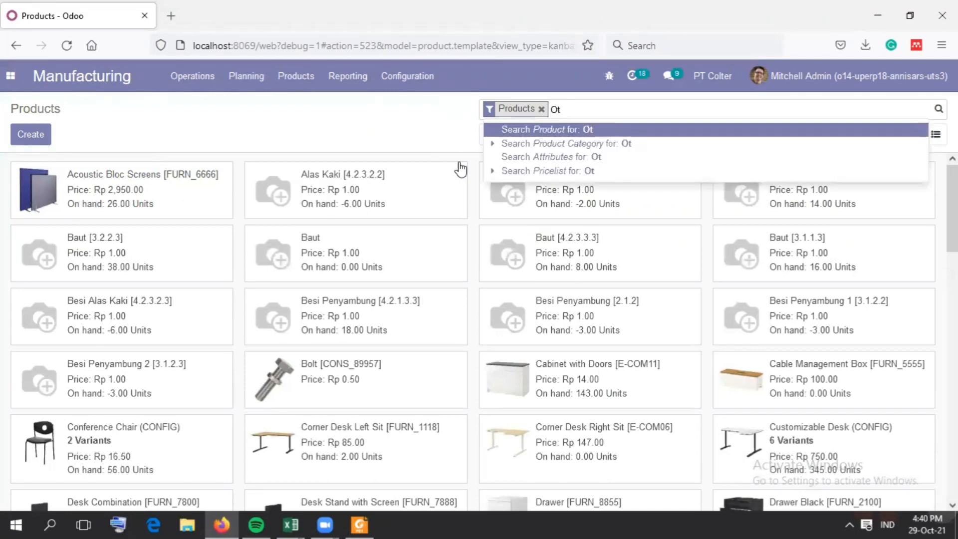
pyautogui.write('oped')
pyautogui.press('Return')
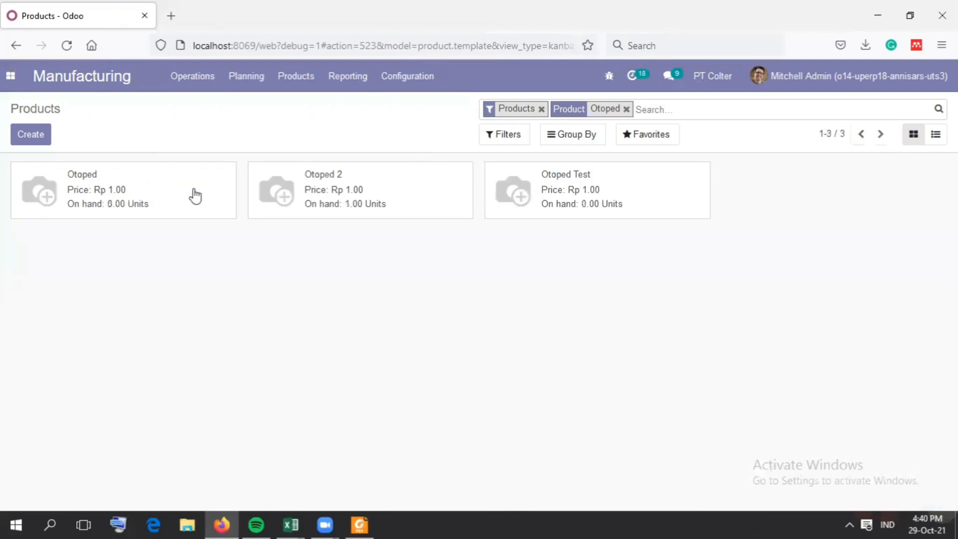
pyautogui.click(178, 195)
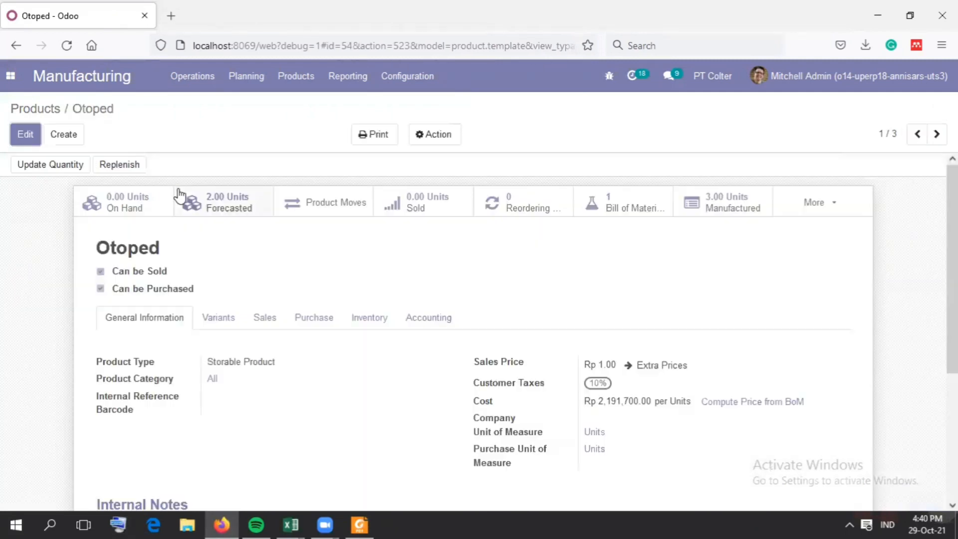
# Look over the Otoped product details and open its bill of materials.
pyautogui.moveTo(952, 264); pyautogui.dragTo(952, 392)
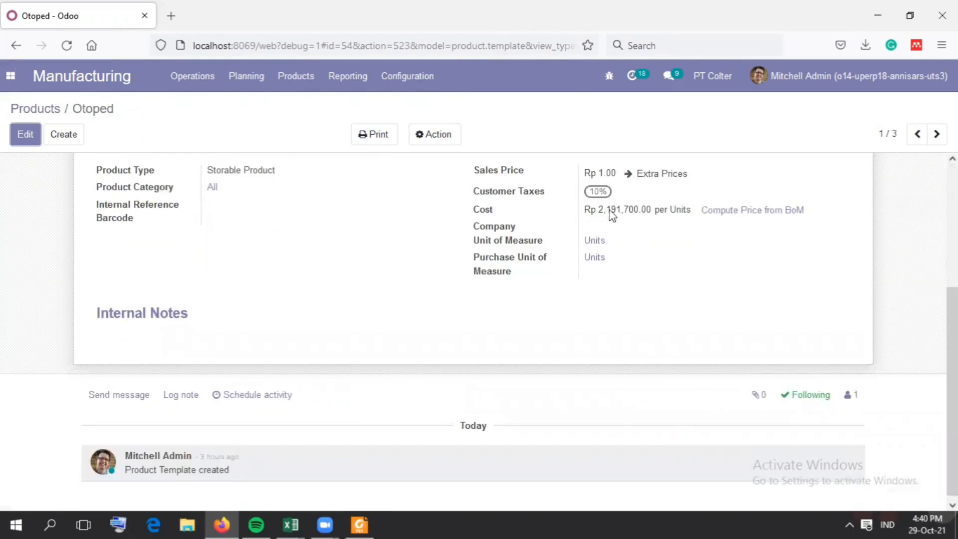
pyautogui.moveTo(951, 300); pyautogui.dragTo(952, 177)
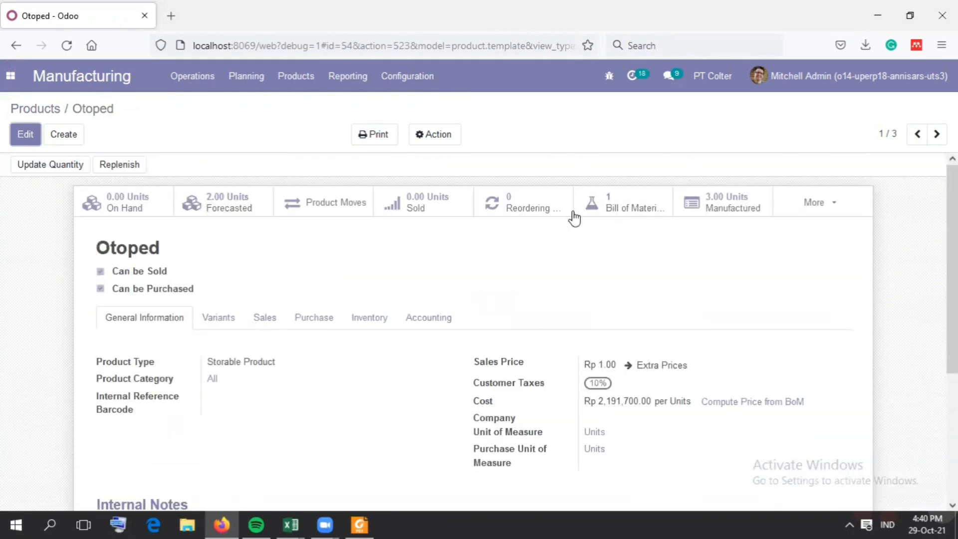
pyautogui.click(607, 202)
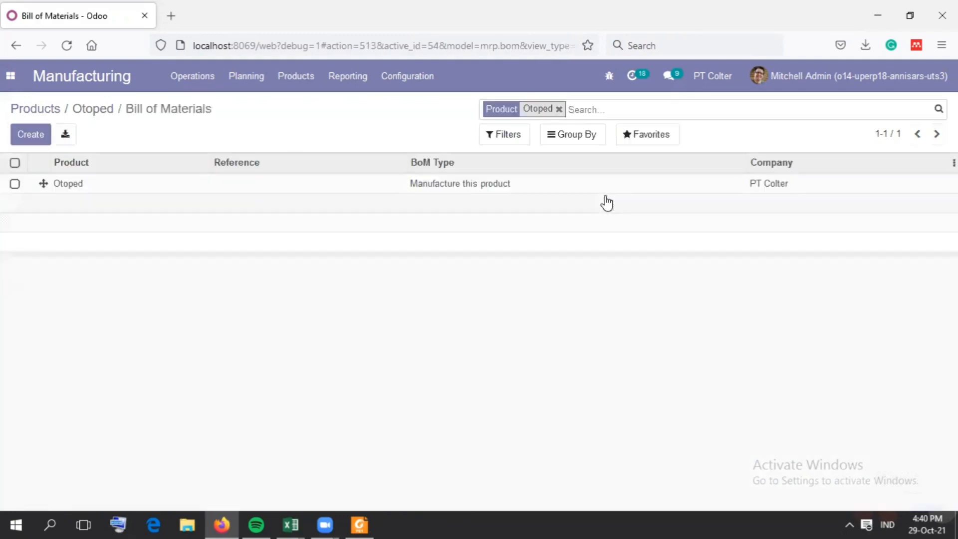
pyautogui.click(263, 189)
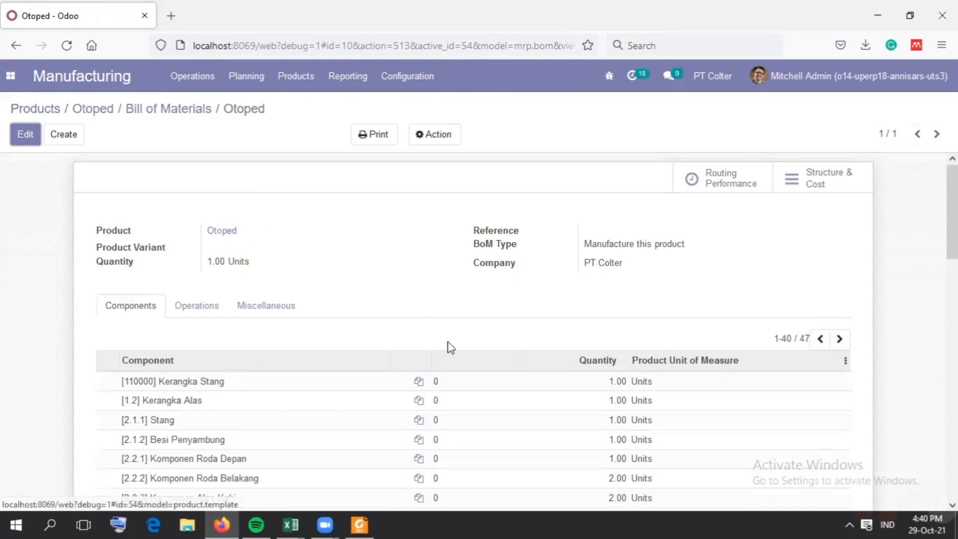
pyautogui.moveTo(952, 212)
pyautogui.mouseDown()
pyautogui.moveTo(952, 451)
pyautogui.moveTo(952, 212)
pyautogui.mouseUp()
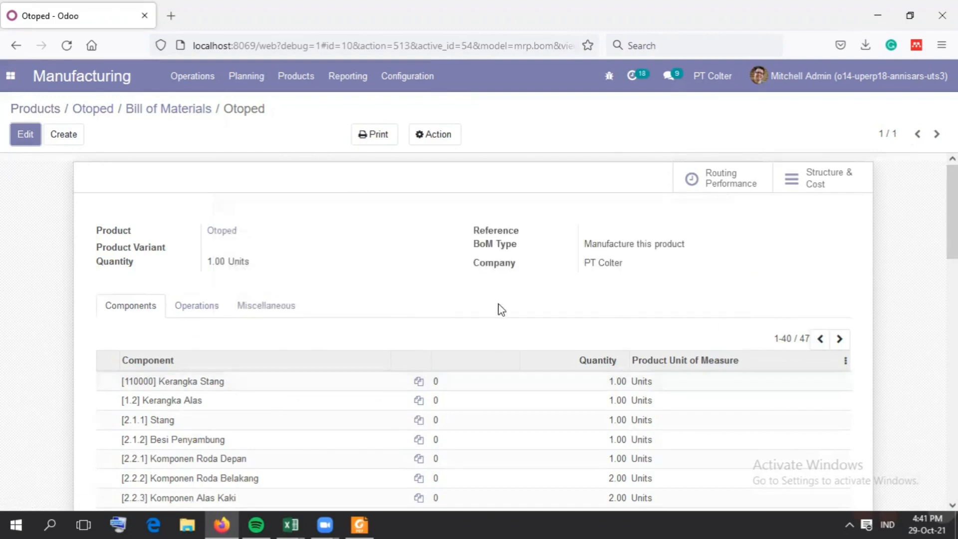
# Add a component line to the Otoped bill of materials using a newly created product named Material Test.
pyautogui.click(39, 137)
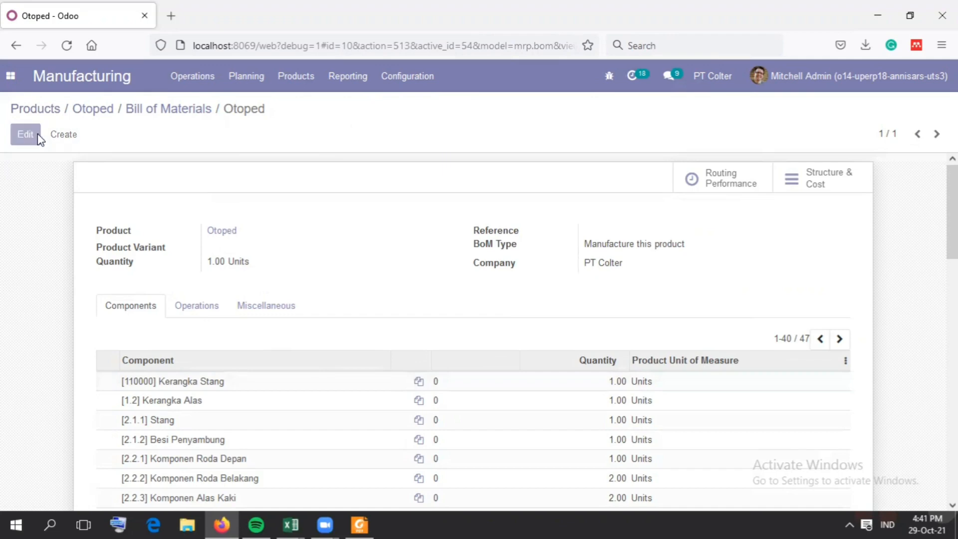
pyautogui.scroll(-15, 686, 417)
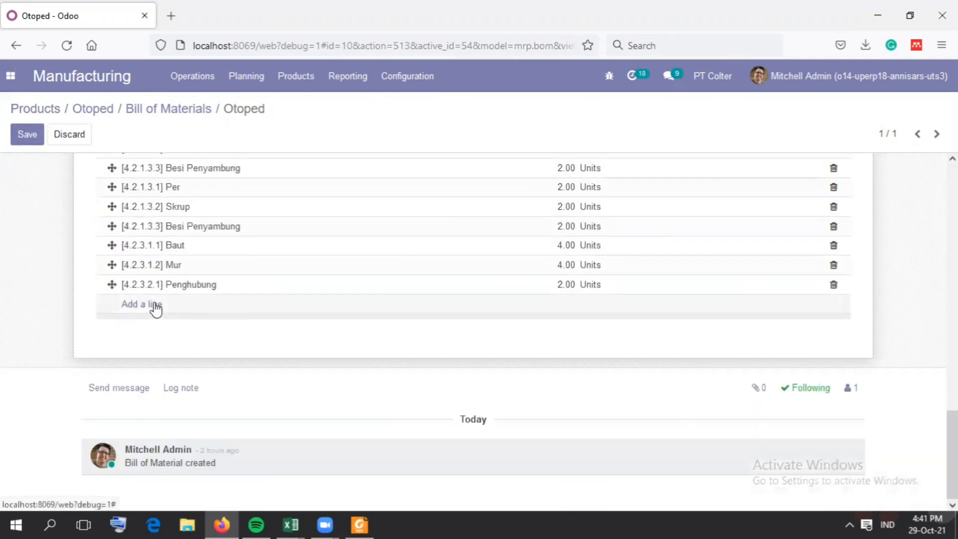
pyautogui.click(155, 308)
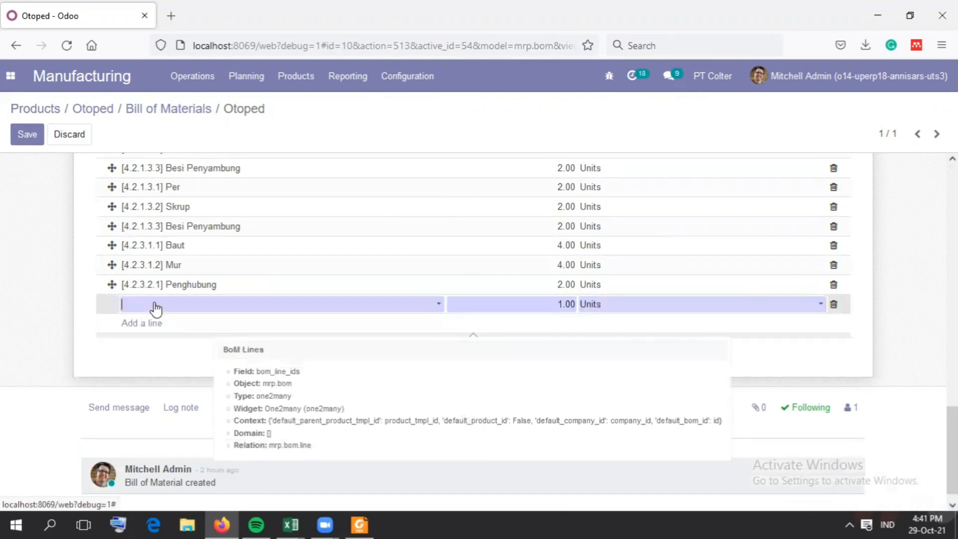
pyautogui.click(373, 307)
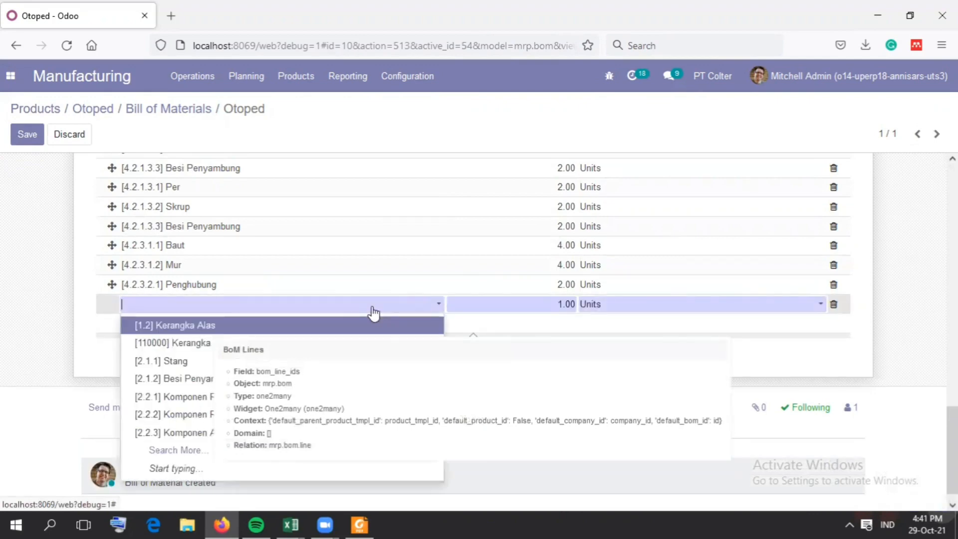
pyautogui.write('Mater')
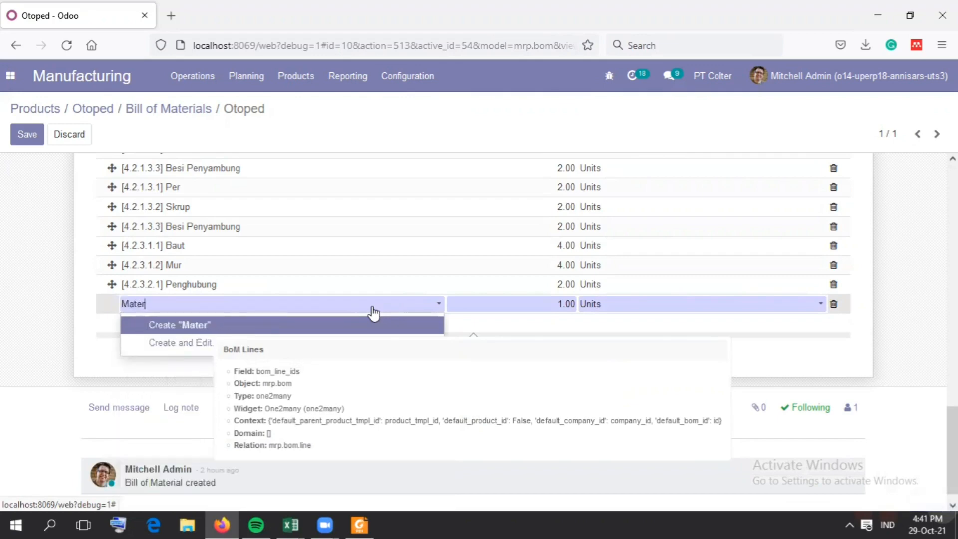
pyautogui.write('ial Test')
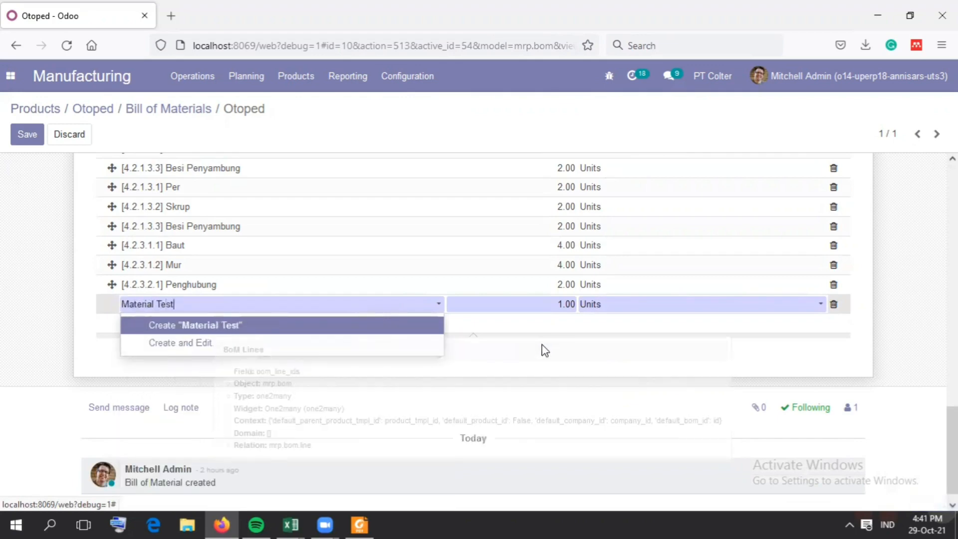
pyautogui.click(545, 350)
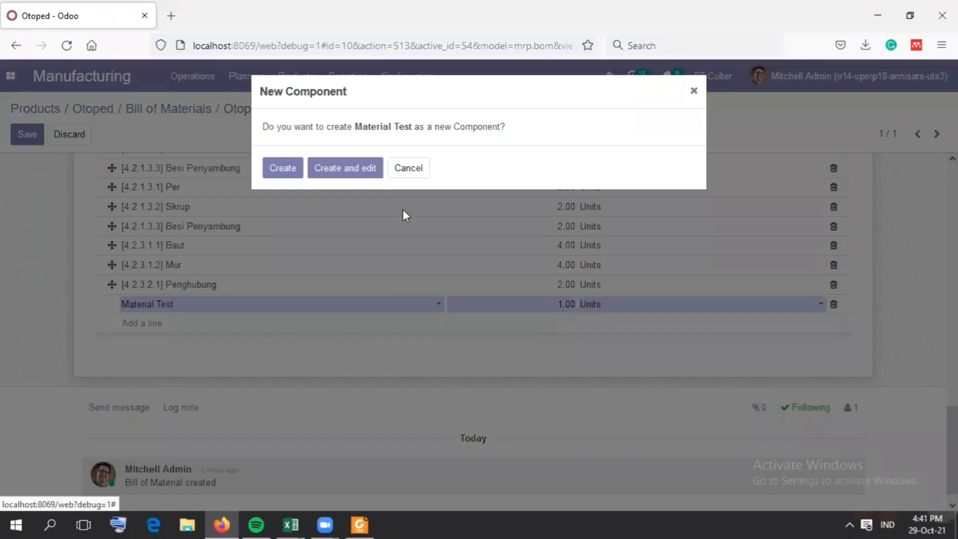
pyautogui.click(296, 168)
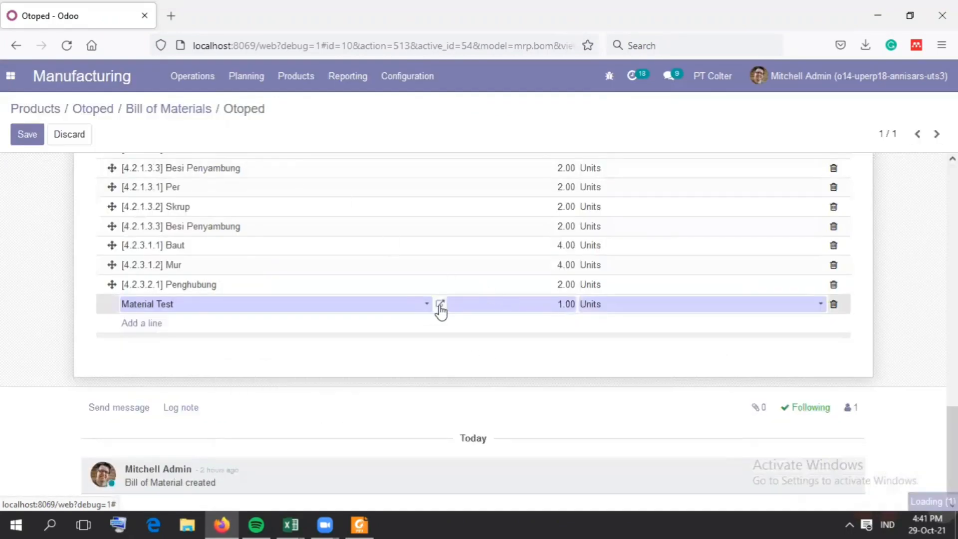
# Review the Material Test component's product details and close them without saving changes.
pyautogui.click(440, 305)
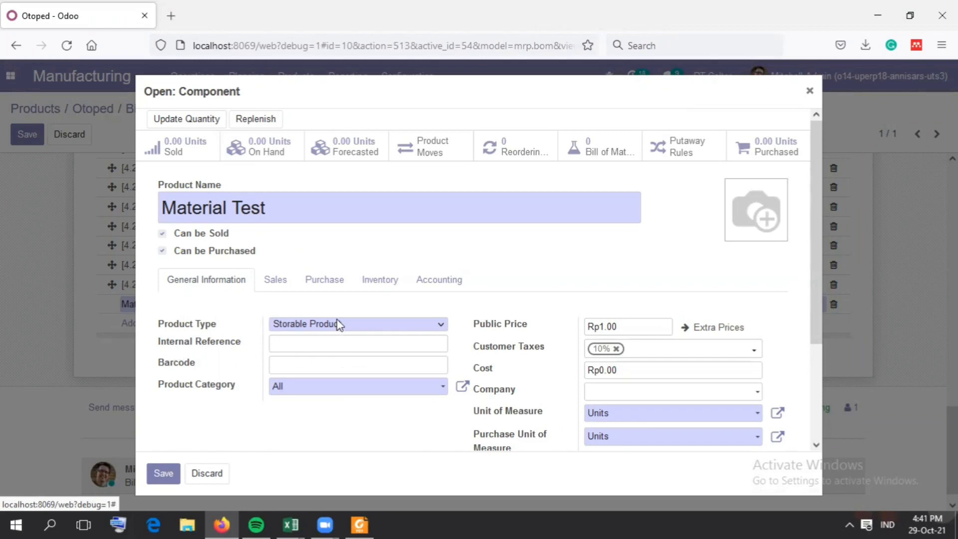
pyautogui.doubleClick(623, 372)
pyautogui.scroll(-3, 622, 372)
pyautogui.click(206, 474)
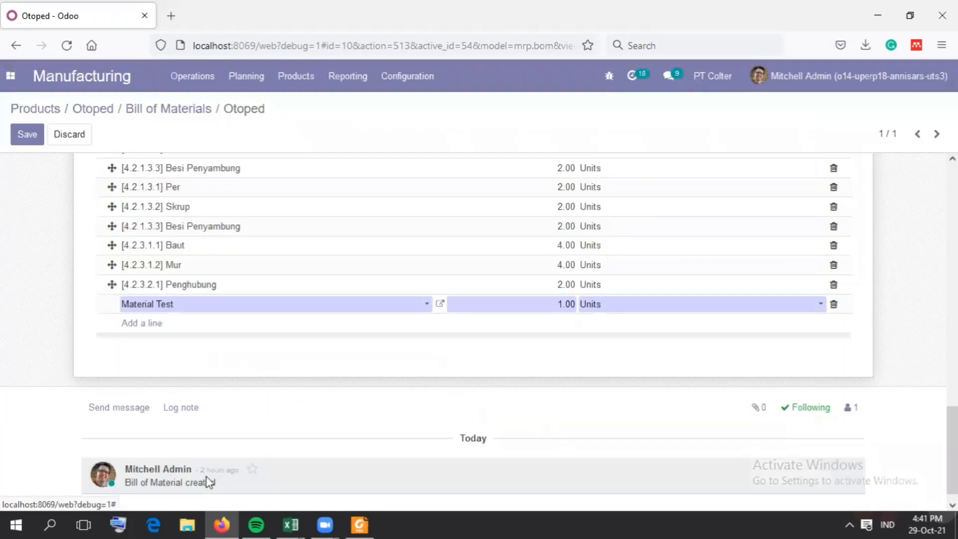
# Remove the Material Test line from the Otoped components and save the bill of materials.
pyautogui.click(833, 305)
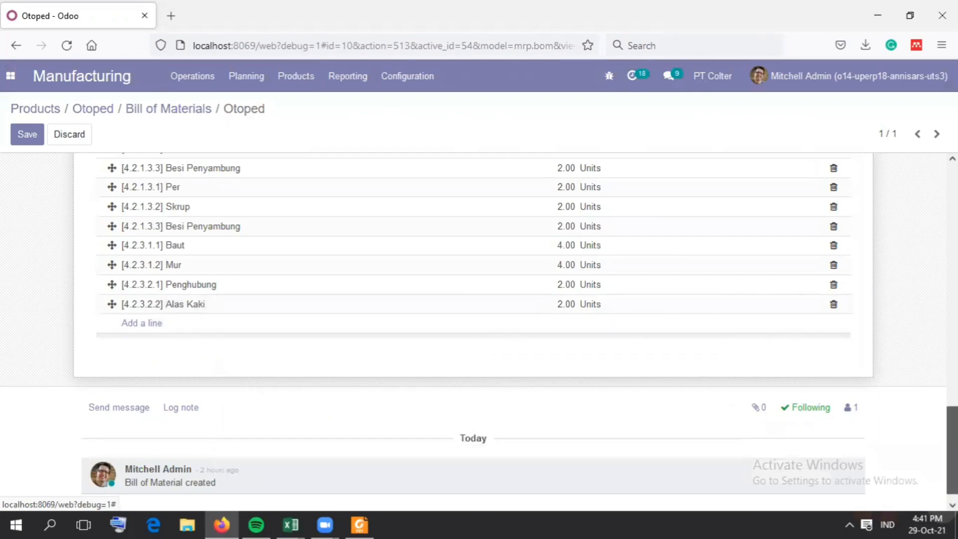
pyautogui.moveTo(952, 449); pyautogui.dragTo(952, 207)
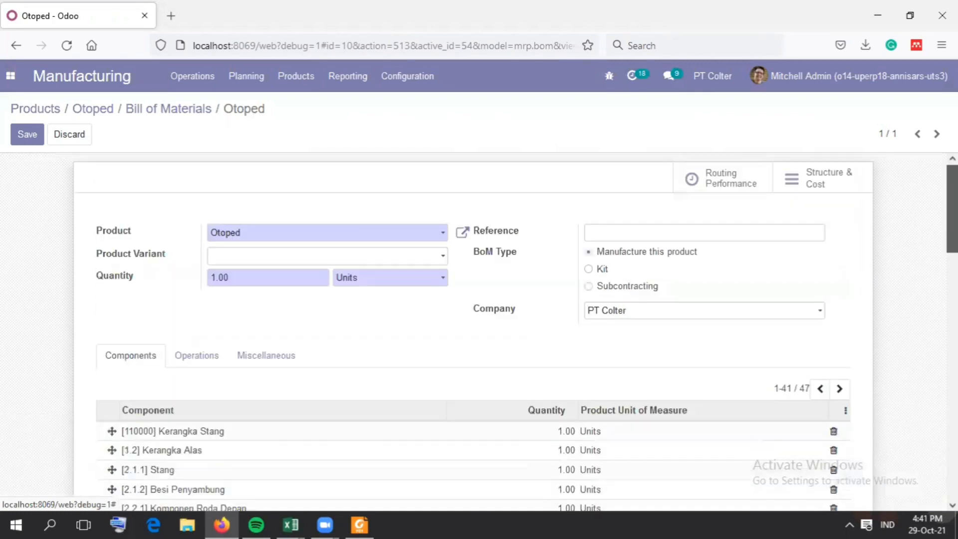
pyautogui.click(27, 135)
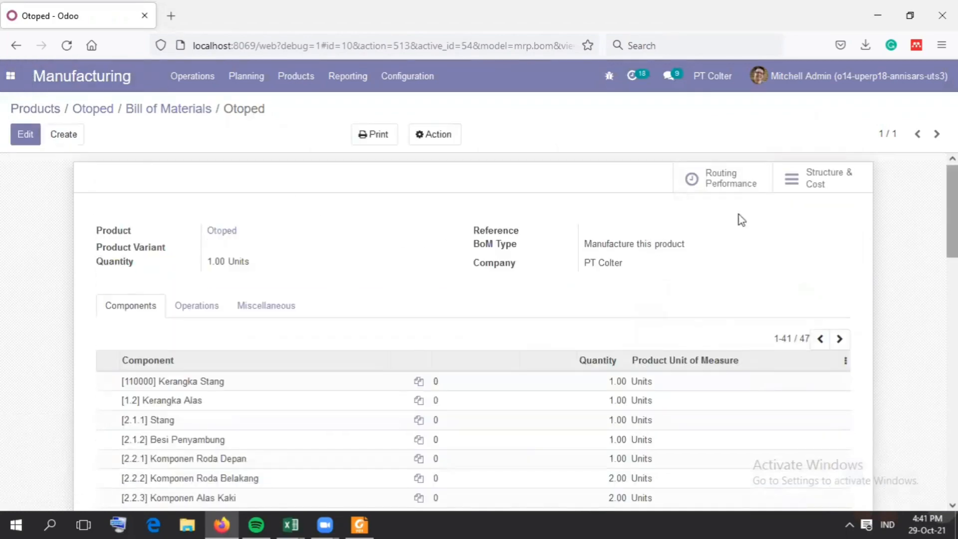
# Review the item code, component, quantity and Make/Buy columns of the 03-Otodep-BOM-Sisprod workbook's BOM sheet in Excel, and return to Odoo.
pyautogui.moveTo(299, 516)
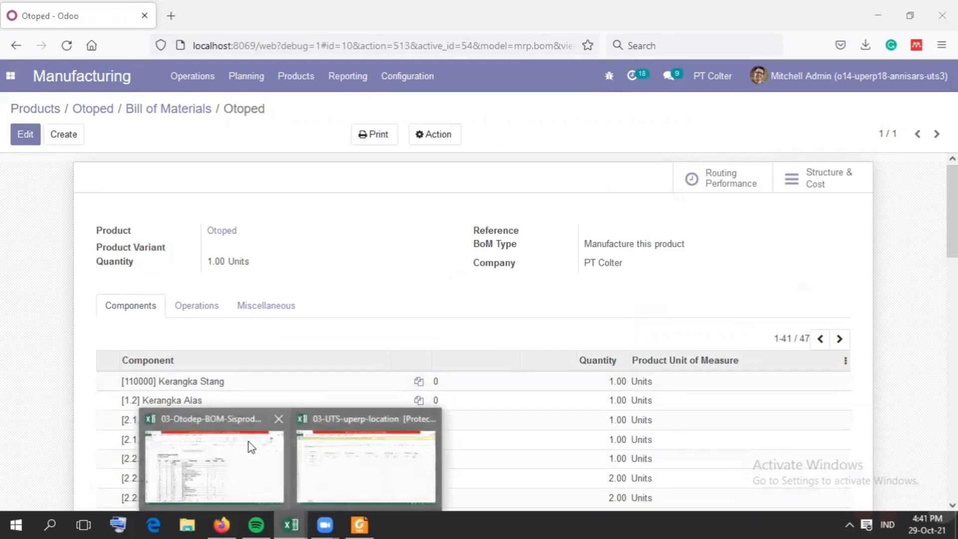
pyautogui.click(248, 441)
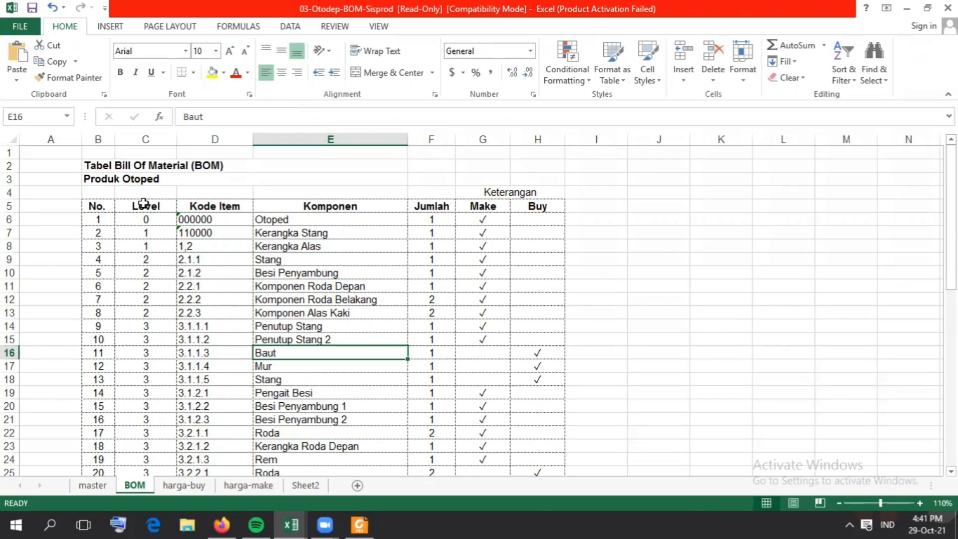
pyautogui.click(202, 208)
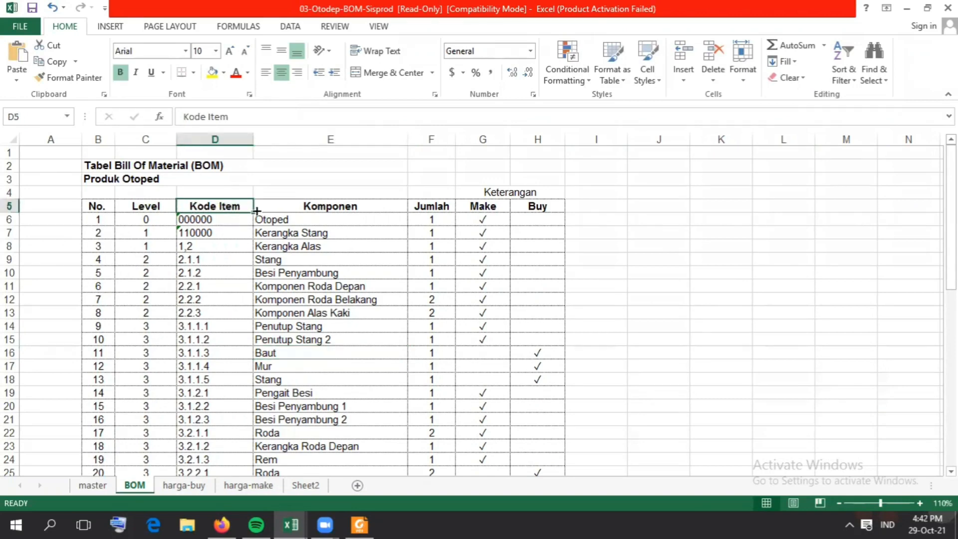
pyautogui.click(272, 206)
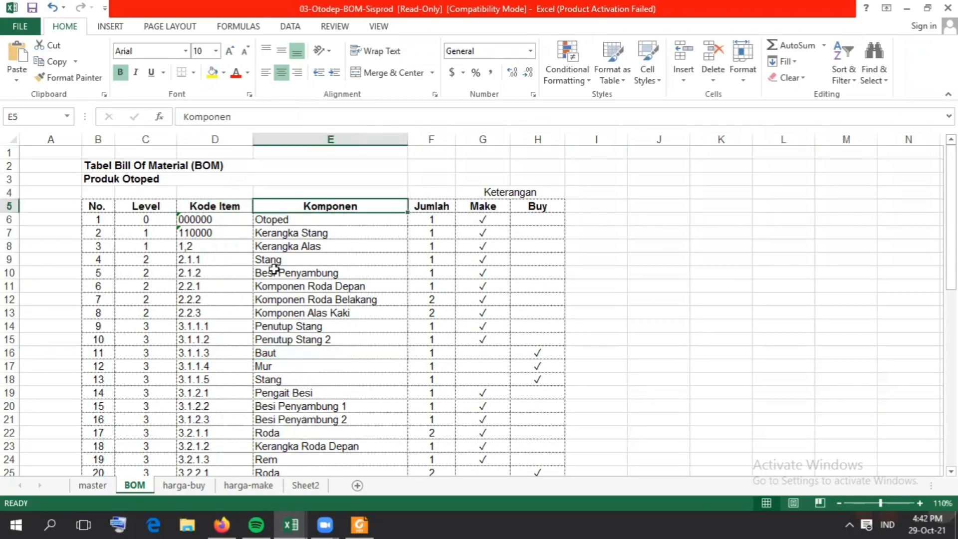
pyautogui.click(427, 210)
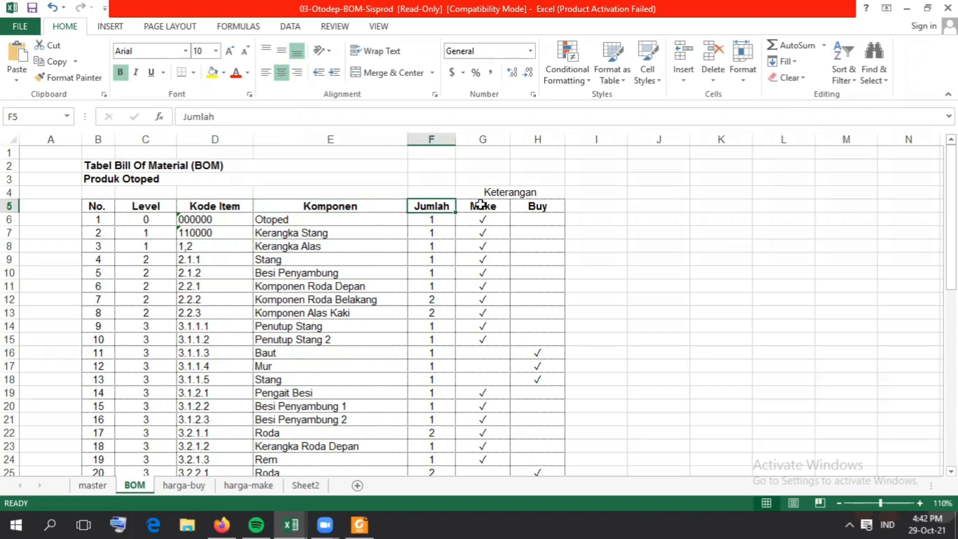
pyautogui.click(488, 220)
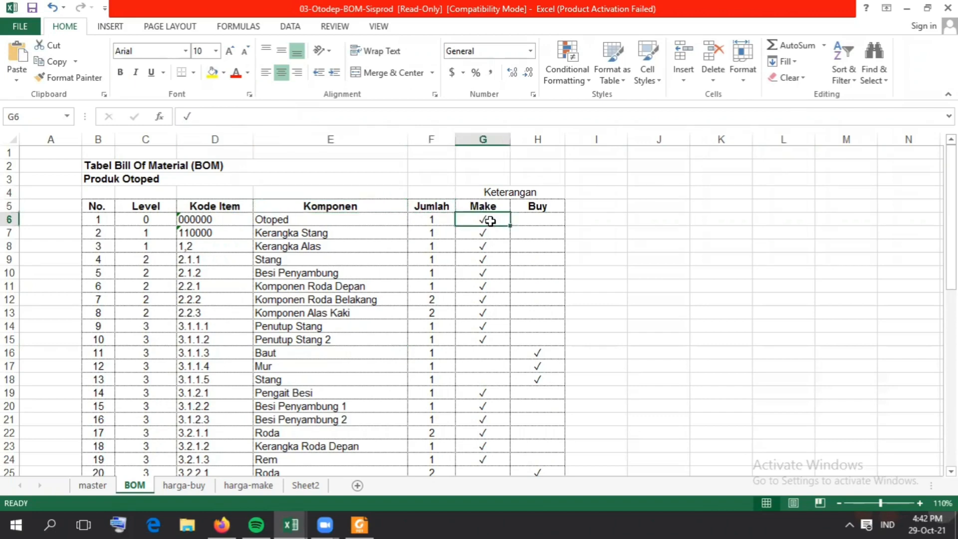
pyautogui.click(521, 224)
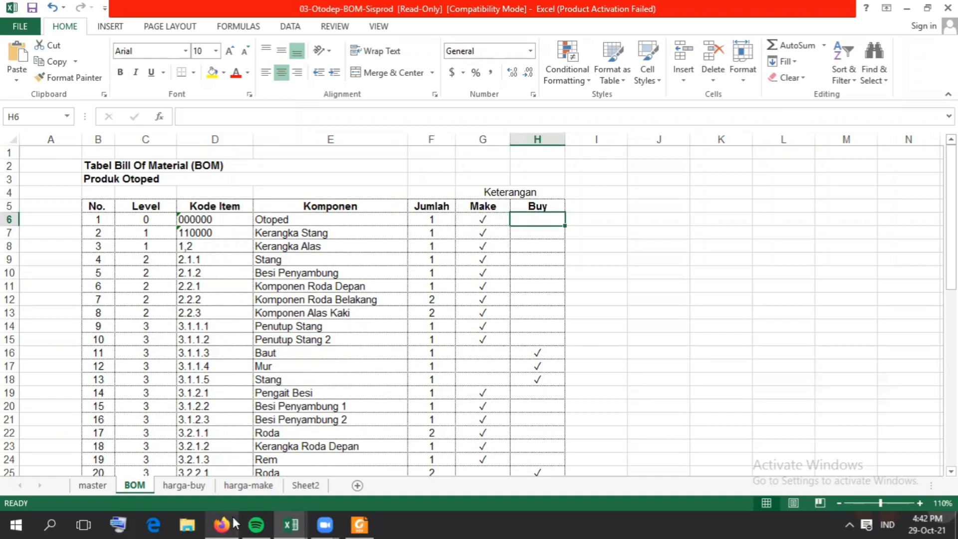
pyautogui.click(221, 524)
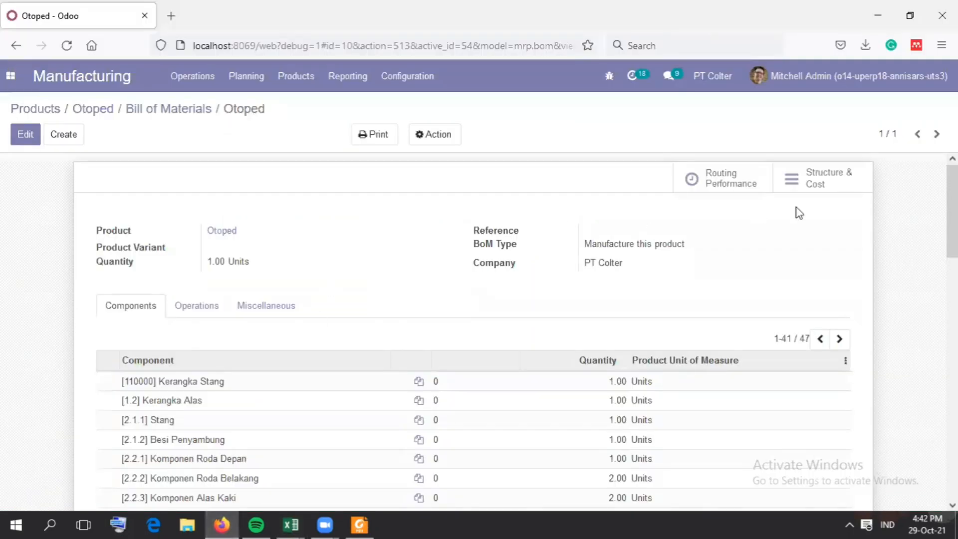
pyautogui.moveTo(638, 372)
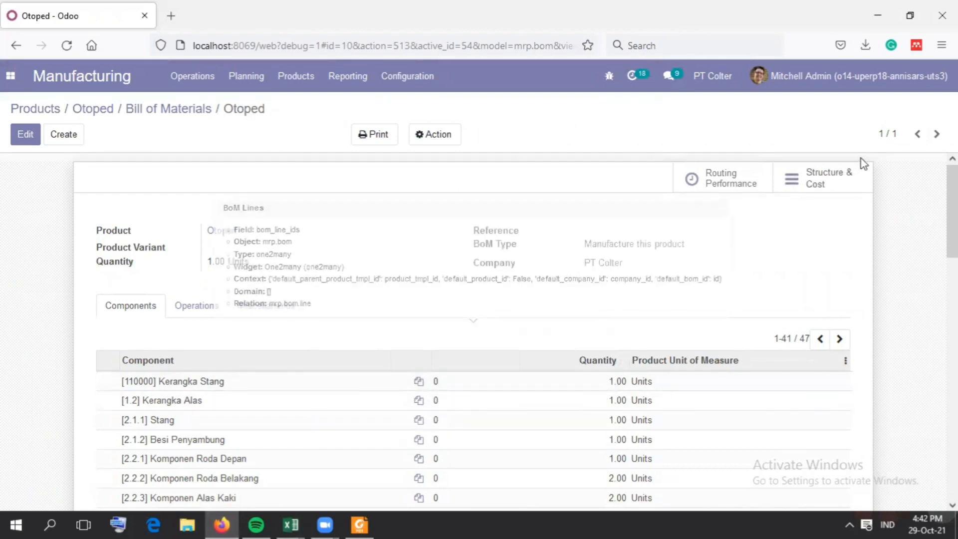
# Review the Otoped BoM Structure & Cost report, and open the work centers list from the Manufacturing settings.
pyautogui.click(833, 181)
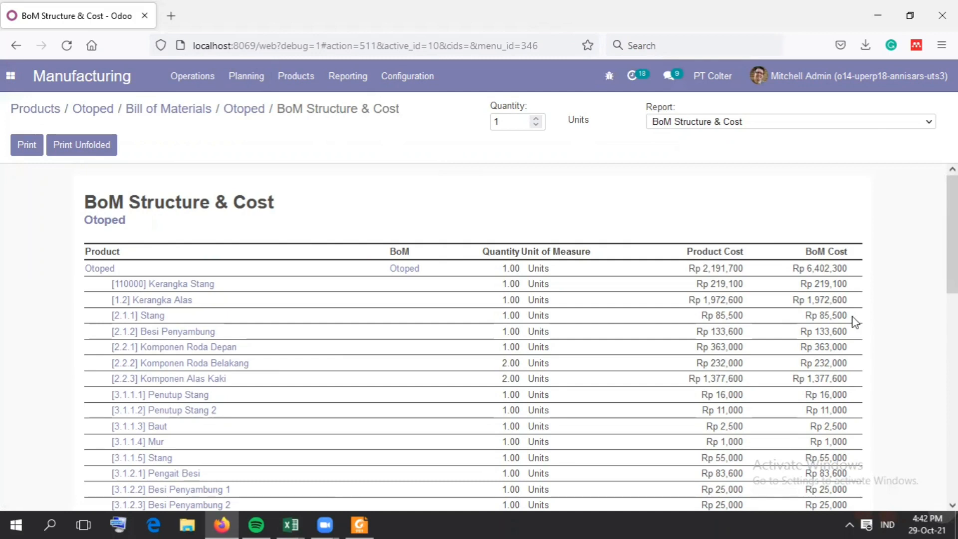
pyautogui.click(424, 84)
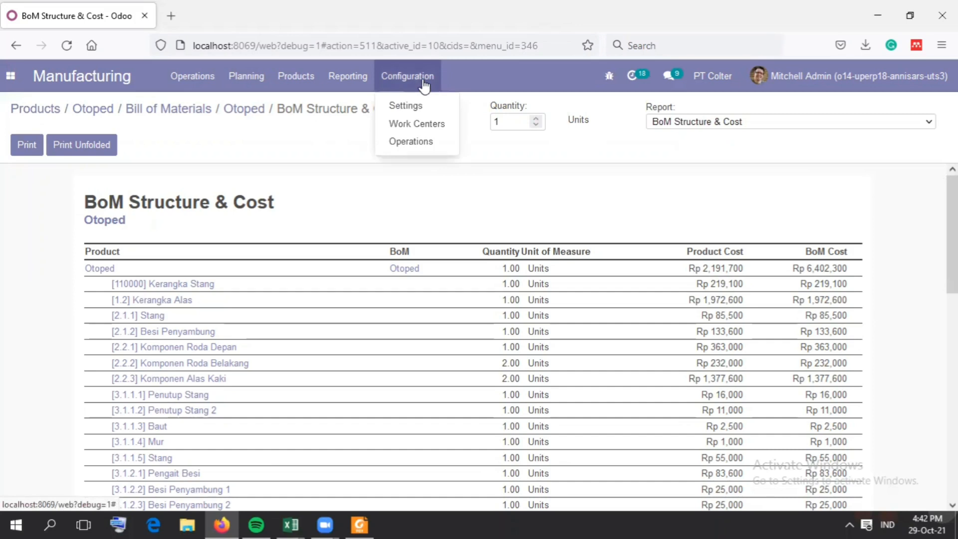
pyautogui.click(418, 103)
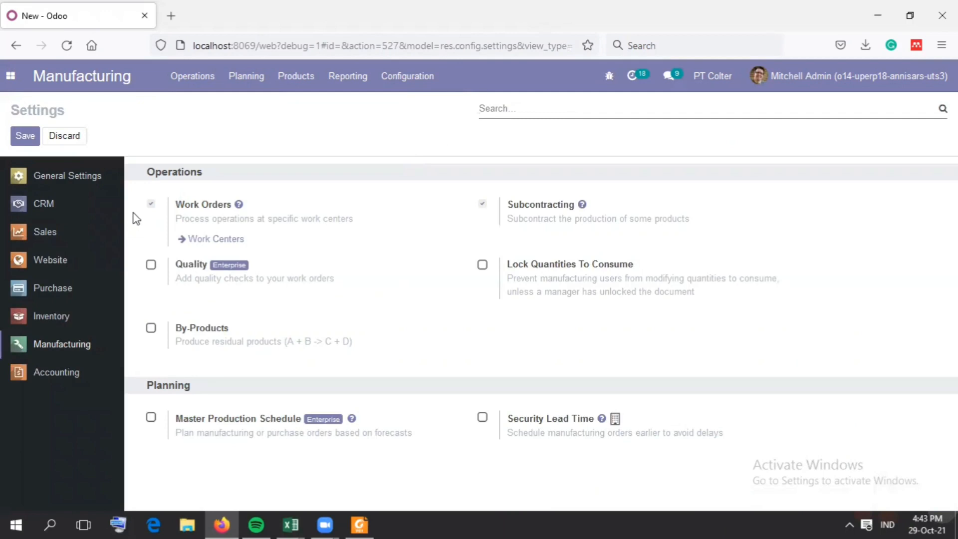
pyautogui.moveTo(251, 214)
pyautogui.moveTo(264, 246)
pyautogui.click(220, 240)
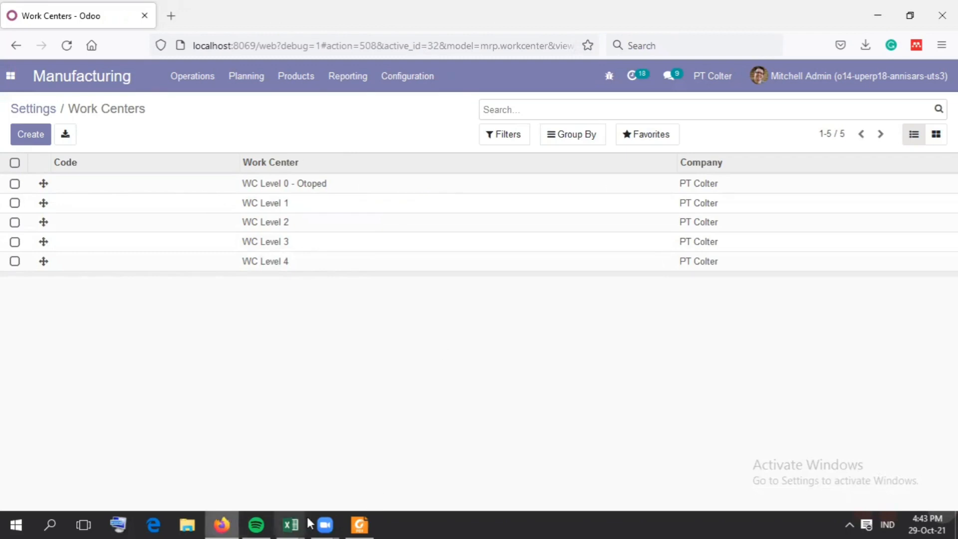
# Review the warehouse and work center location diagram in the 03-UTS-uperp-location workbook in Excel, and return to Odoo.
pyautogui.moveTo(290, 524)
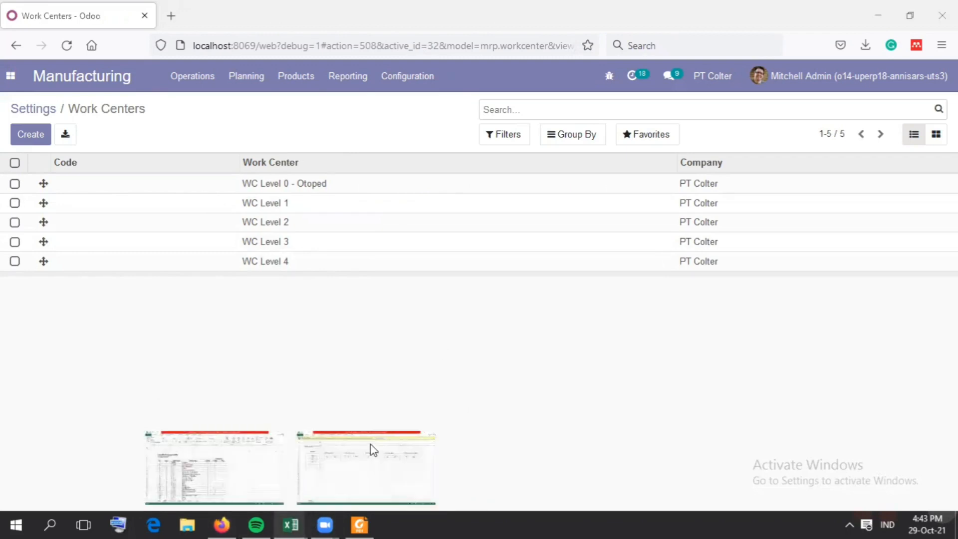
pyautogui.click(370, 445)
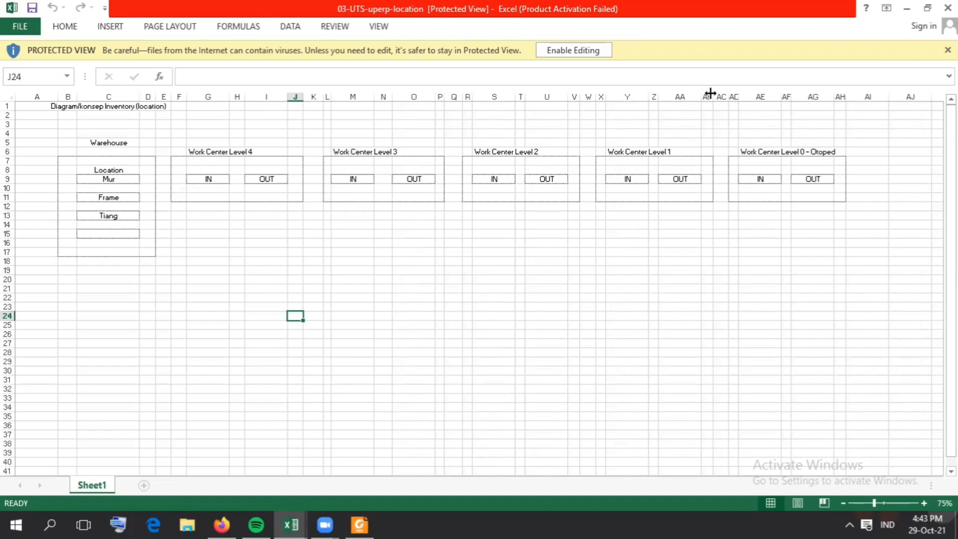
pyautogui.click(903, 11)
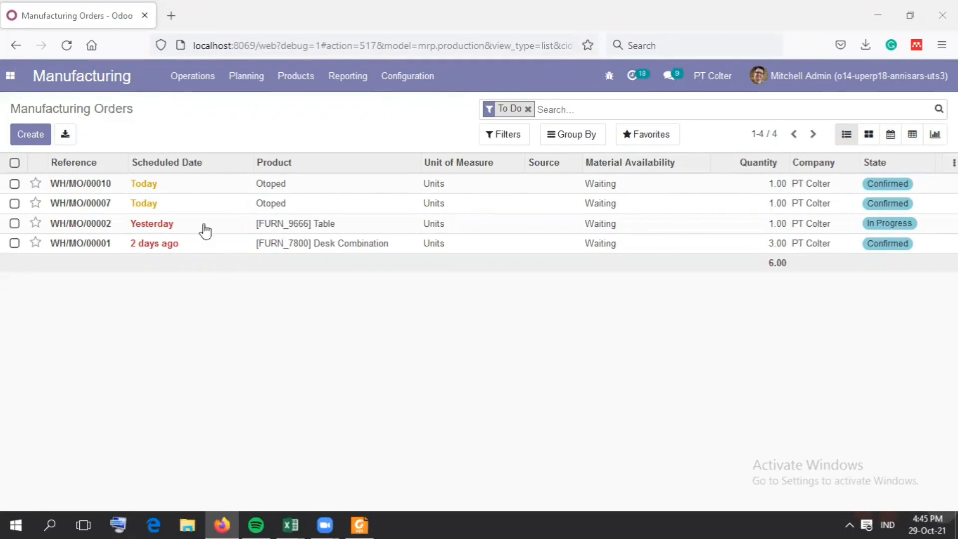
# Create and save a scrap order for the product Otoped.
pyautogui.click(188, 90)
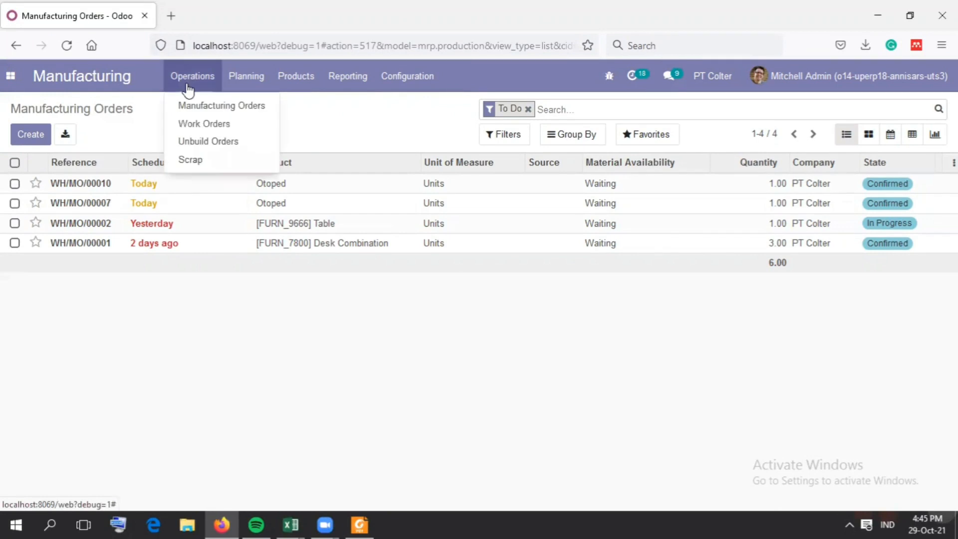
pyautogui.click(193, 162)
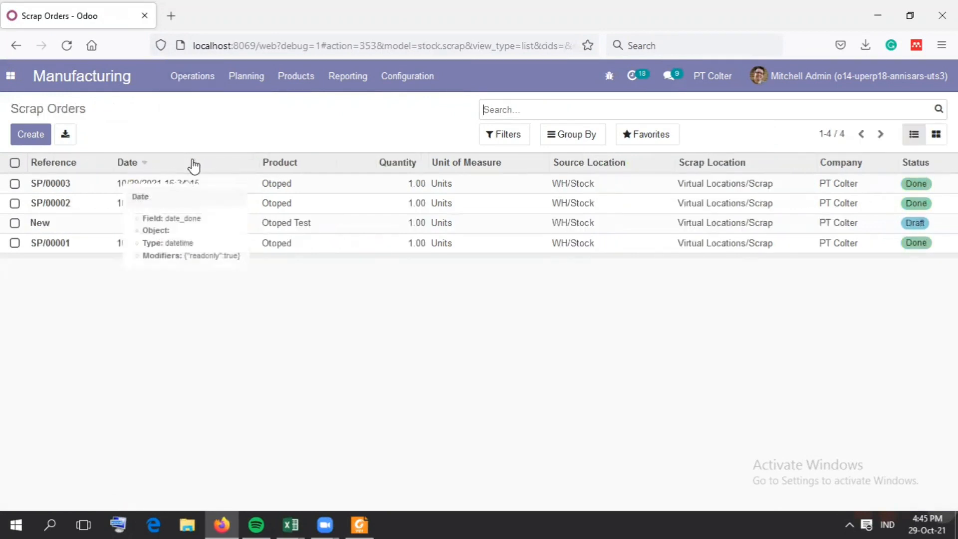
pyautogui.click(29, 135)
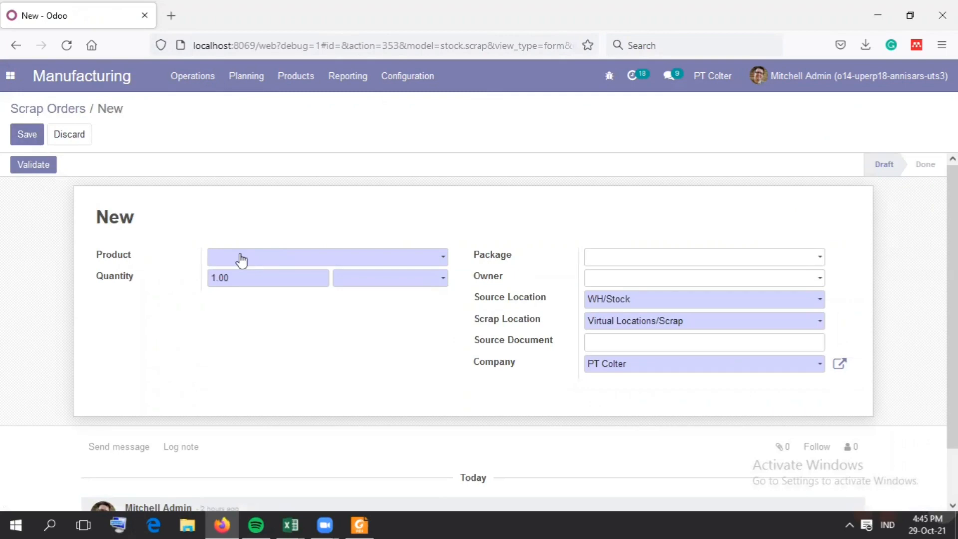
pyautogui.write('Otoped')
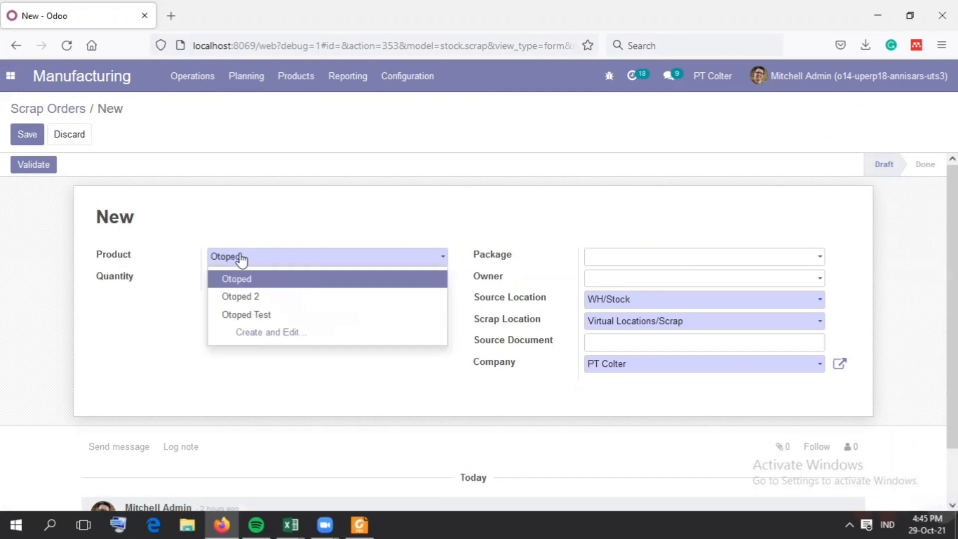
pyautogui.press('Return')
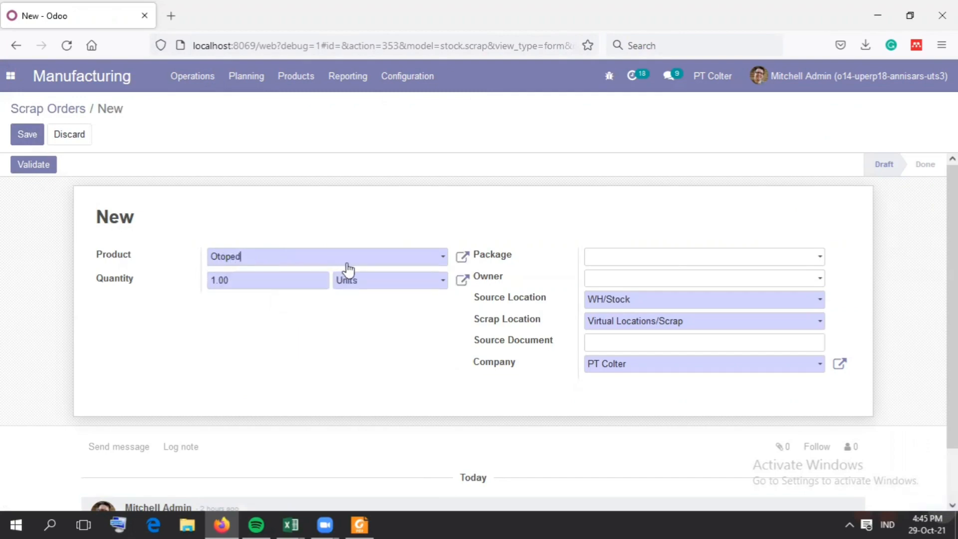
pyautogui.click(28, 138)
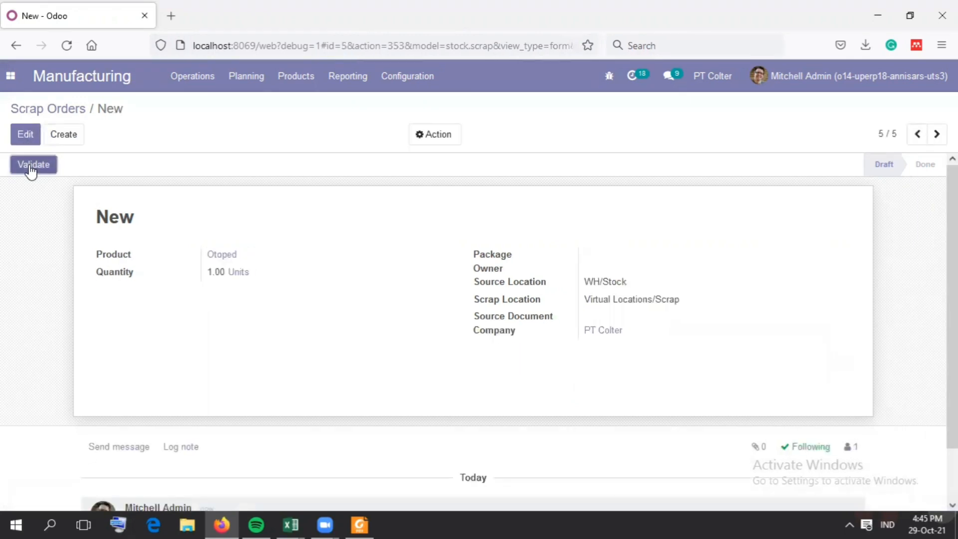
# Validate the Otoped scrap order and confirm scrapping the unit from WH/Stock despite the insufficient quantity.
pyautogui.click(30, 166)
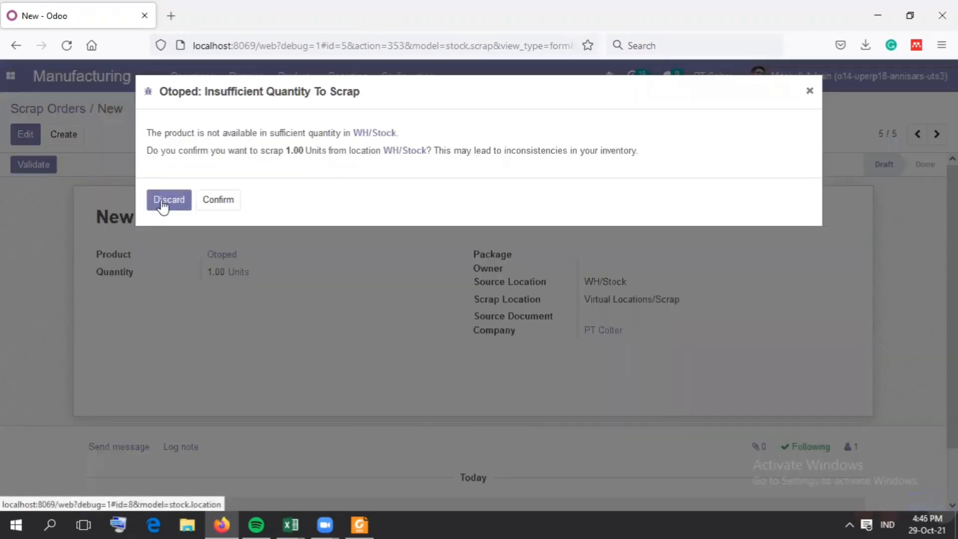
pyautogui.click(164, 202)
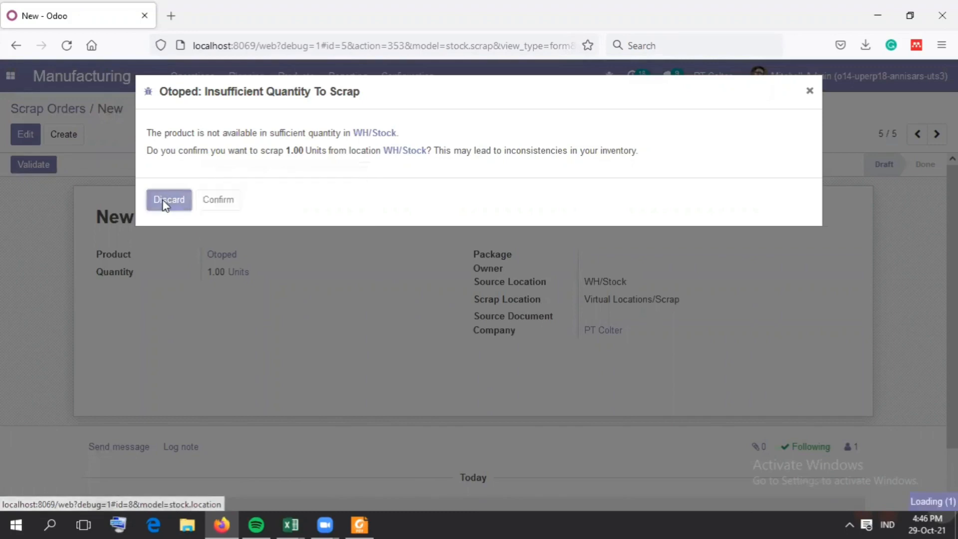
pyautogui.click(33, 168)
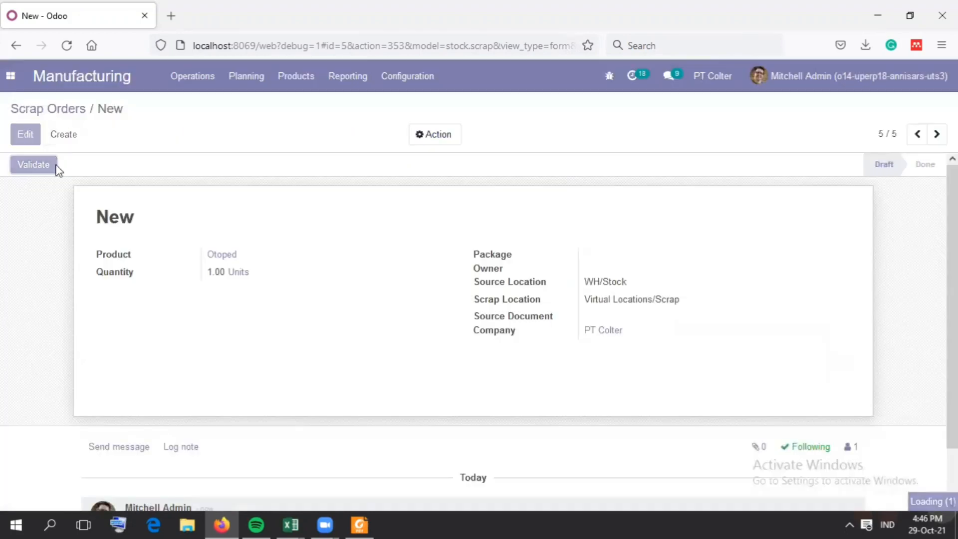
pyautogui.click(217, 204)
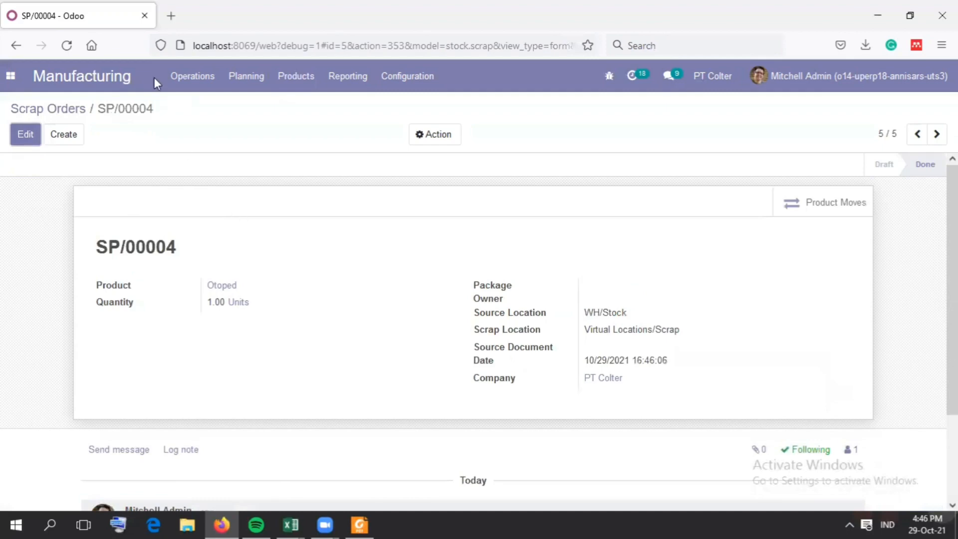
# Start a new manufacturing order for the product Otoped using the Otoped bill of material.
pyautogui.click(184, 79)
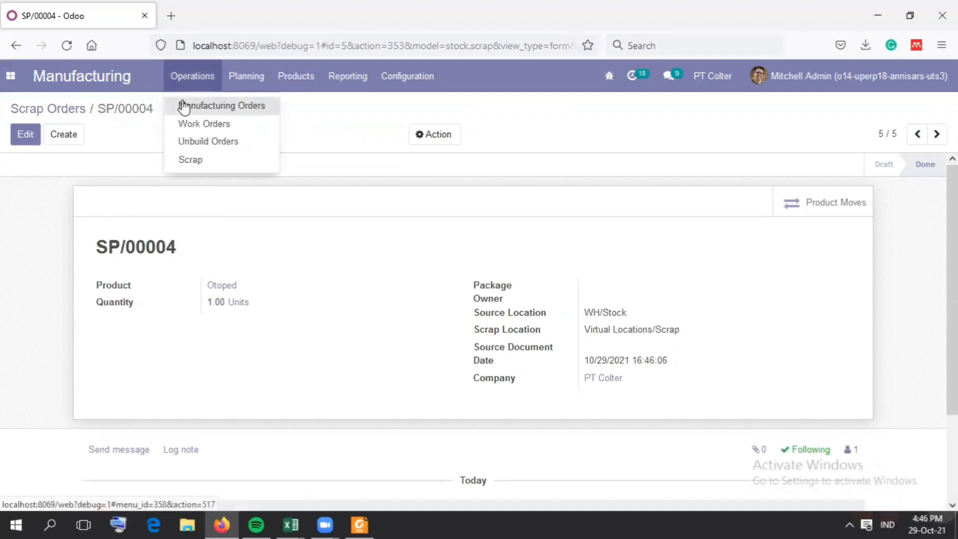
pyautogui.click(184, 107)
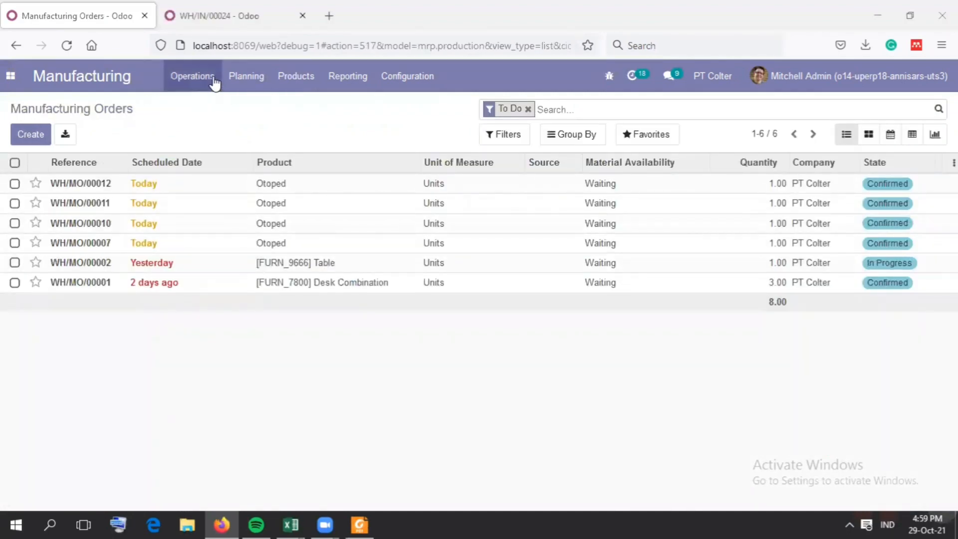
pyautogui.click(197, 76)
pyautogui.click(213, 103)
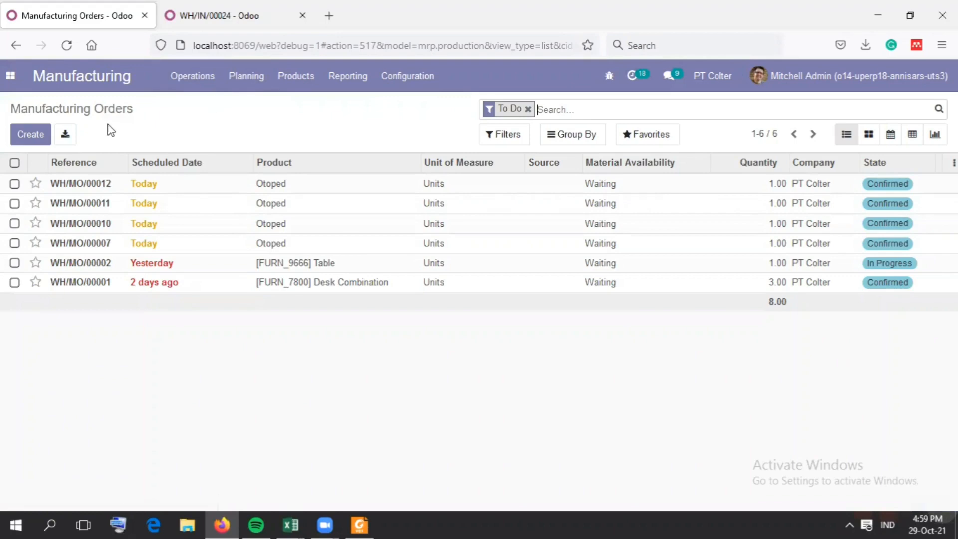
pyautogui.click(22, 137)
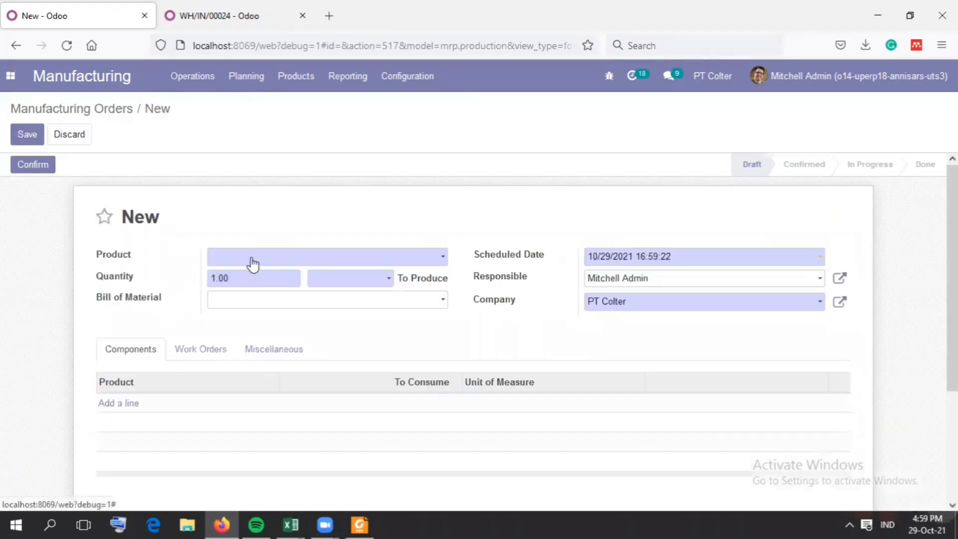
pyautogui.click(251, 260)
pyautogui.write('Otoped')
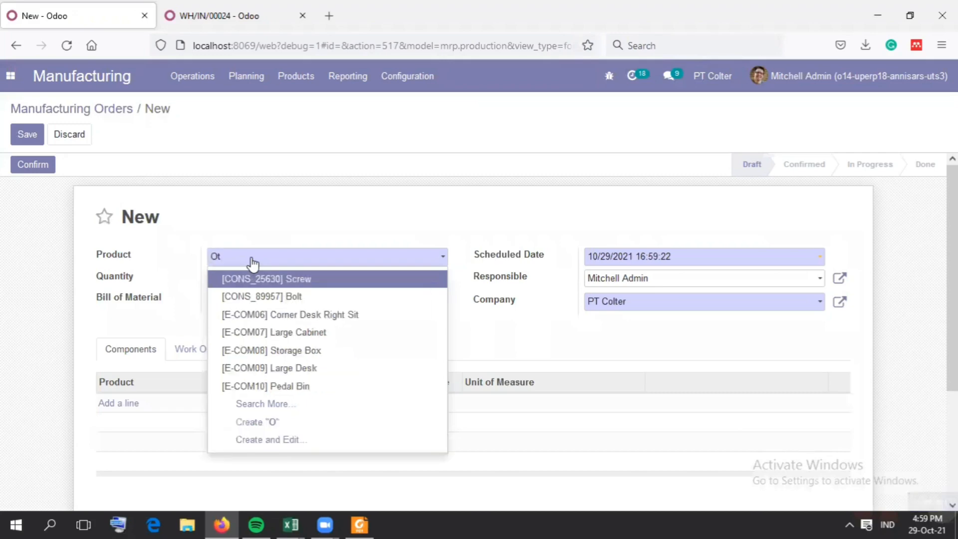
pyautogui.press('Return')
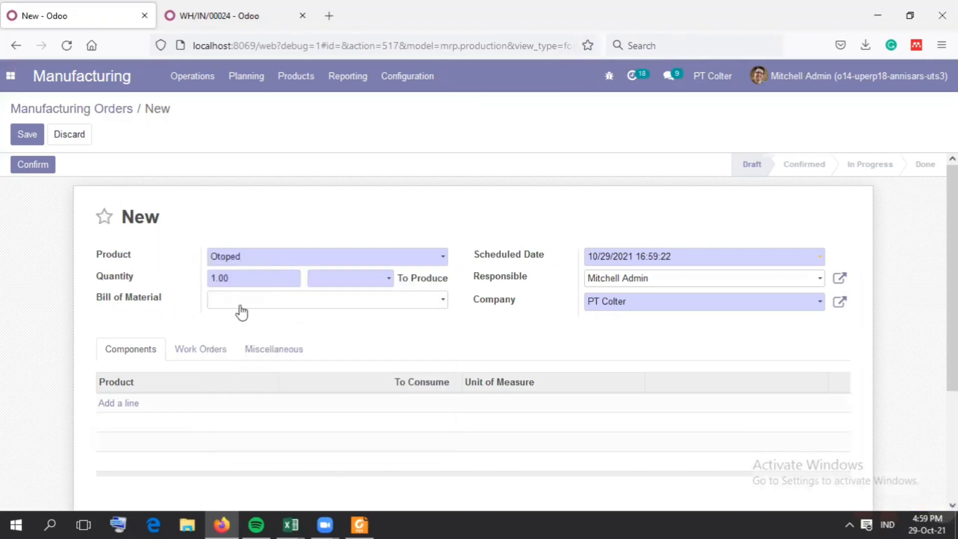
pyautogui.click(239, 302)
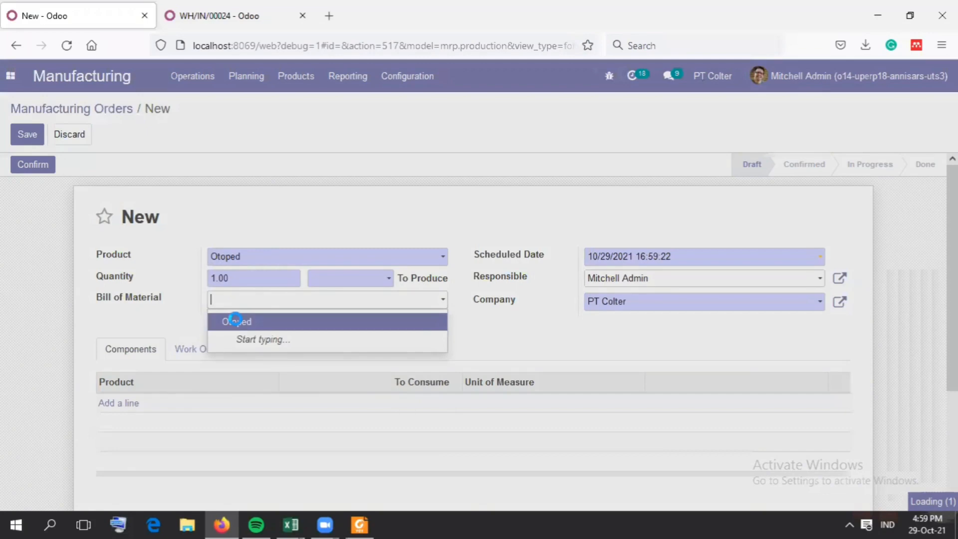
pyautogui.click(236, 320)
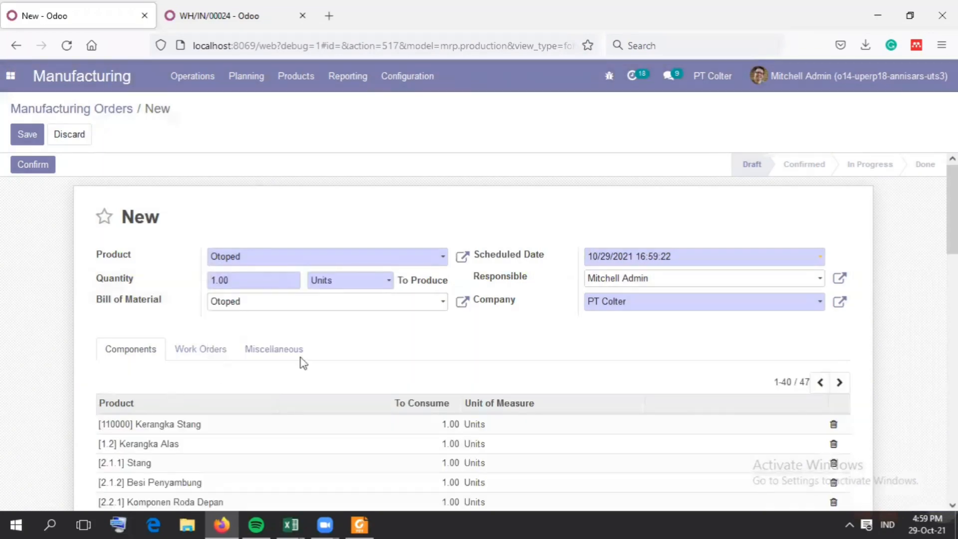
# Review the SOAL 3 manufacturing tasks in the Mata Kuliah document in Foxit Reader, and return to the manufacturing order in Odoo.
pyautogui.moveTo(952, 209)
pyautogui.mouseDown()
pyautogui.moveTo(952, 457)
pyautogui.moveTo(952, 210)
pyautogui.mouseUp()
pyautogui.click(375, 517)
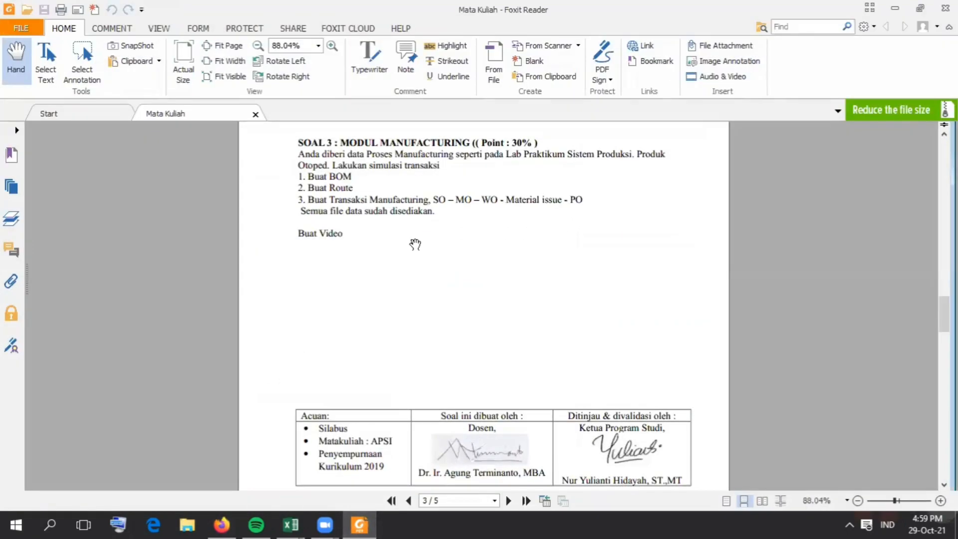
pyautogui.click(891, 14)
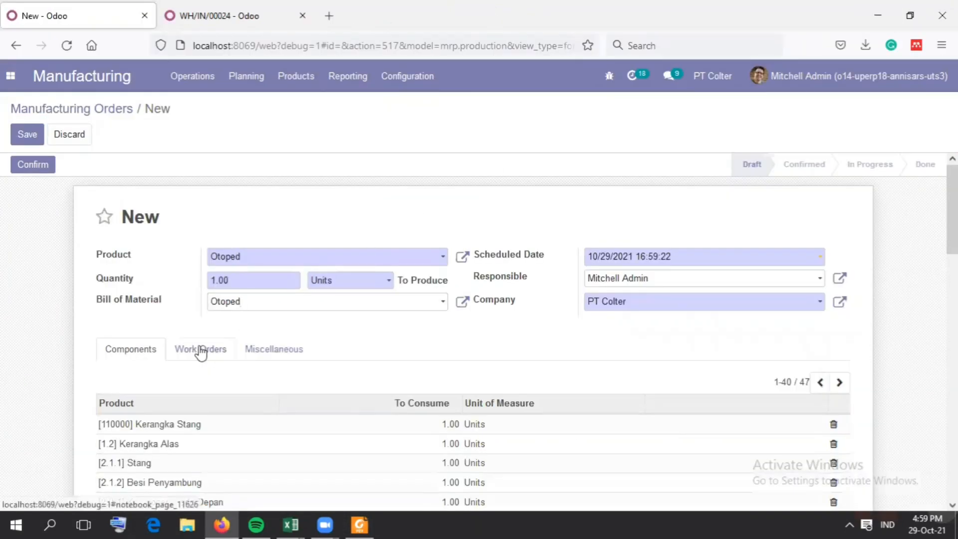
# Add a work order line to the manufacturing order with operation Pembuatan Kerangka Awal at work center WC Level 1.
pyautogui.click(200, 350)
pyautogui.scroll(-1, 814, 253)
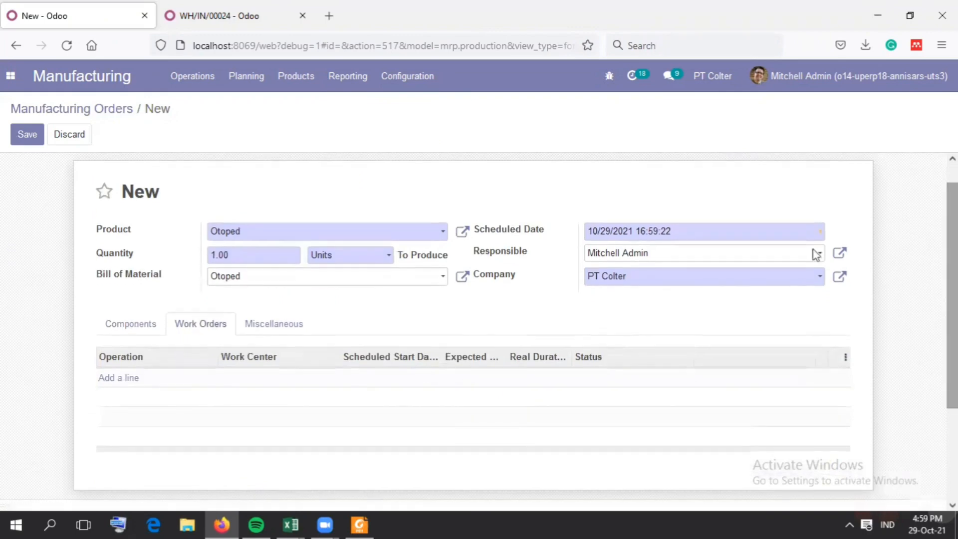
pyautogui.click(135, 379)
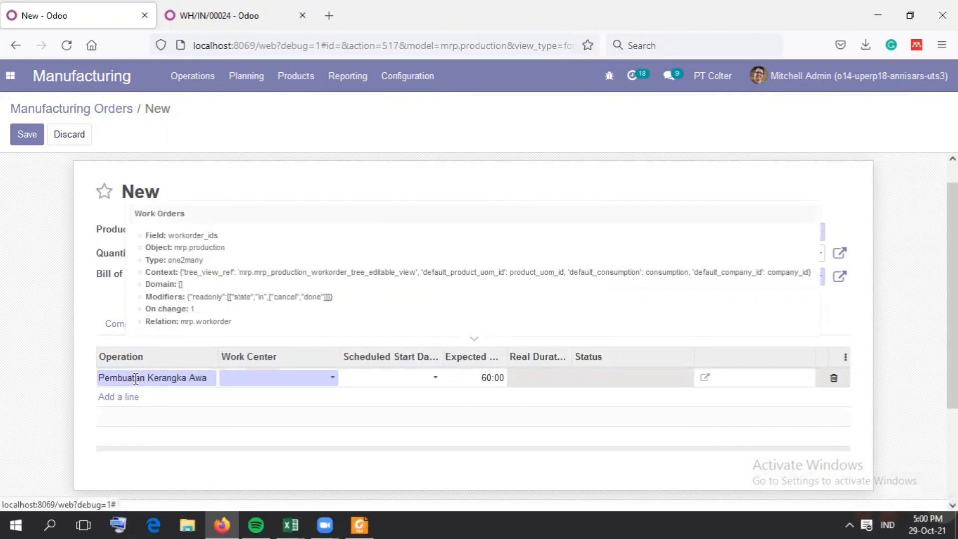
pyautogui.click(264, 379)
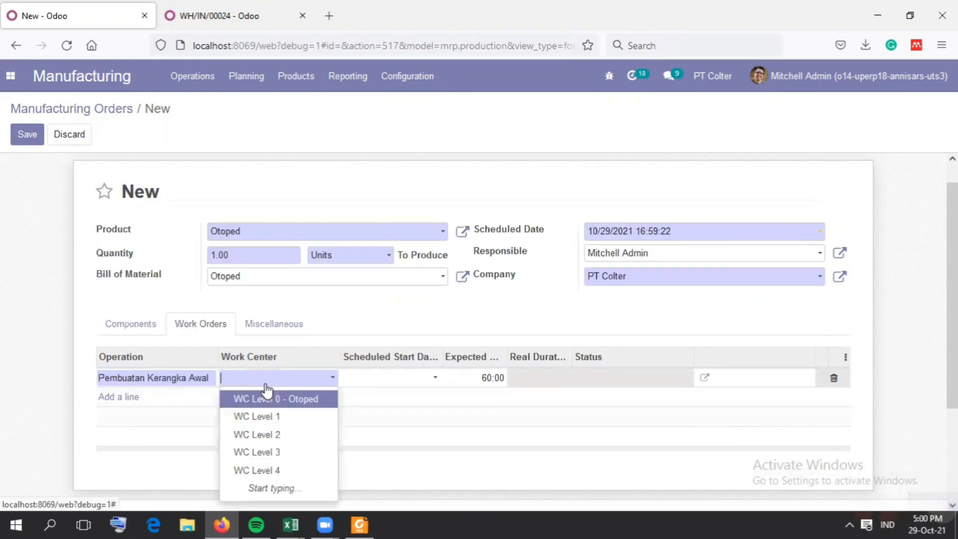
pyautogui.click(265, 415)
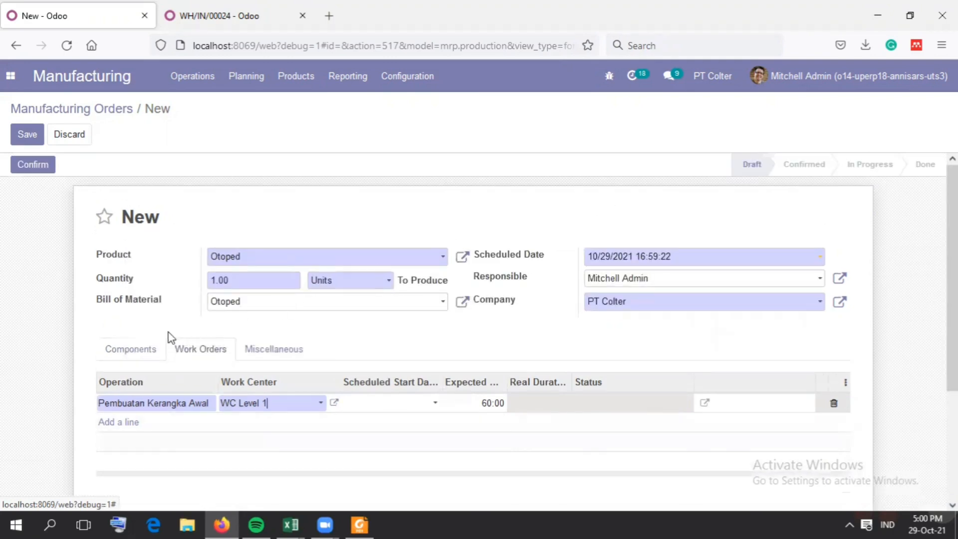
# Confirm the Otoped manufacturing order, and check the availability of its components.
pyautogui.click(152, 352)
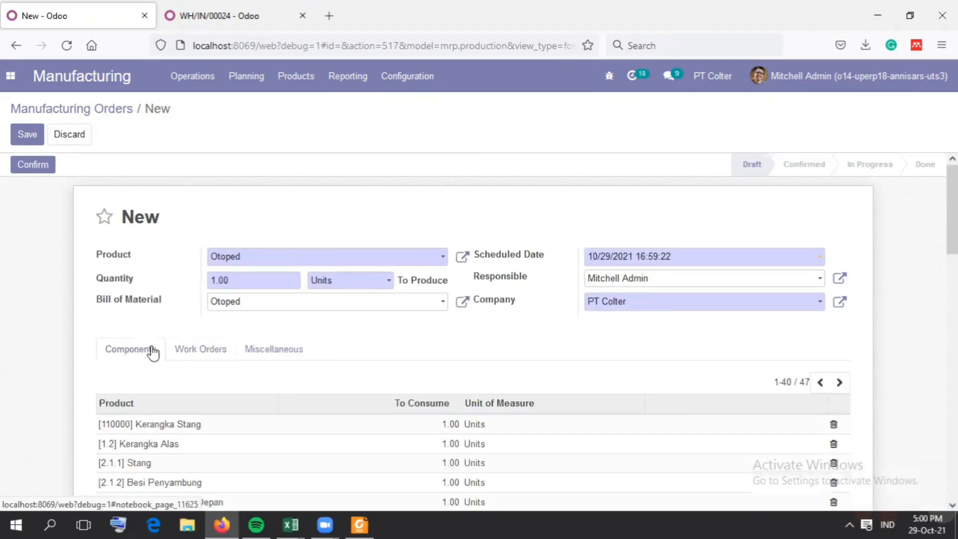
pyautogui.click(44, 169)
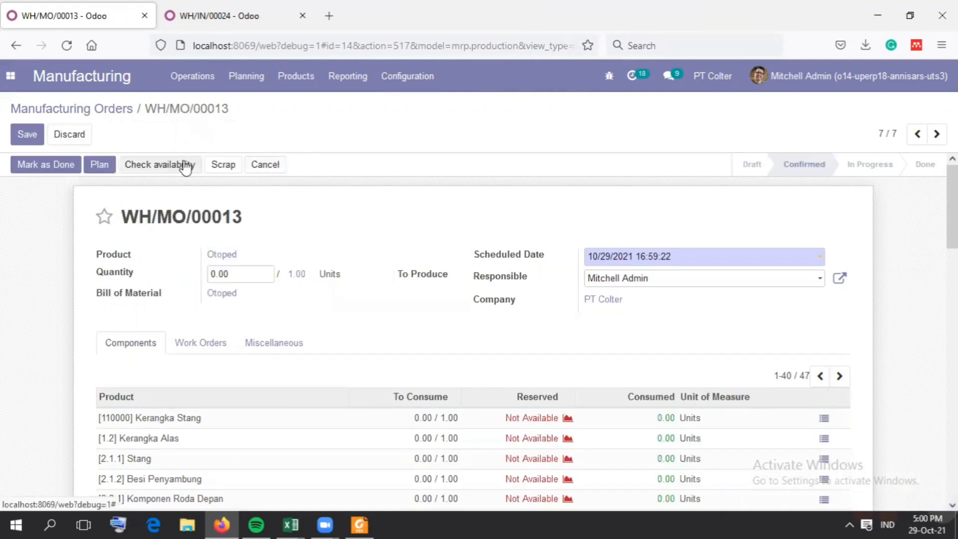
pyautogui.click(189, 164)
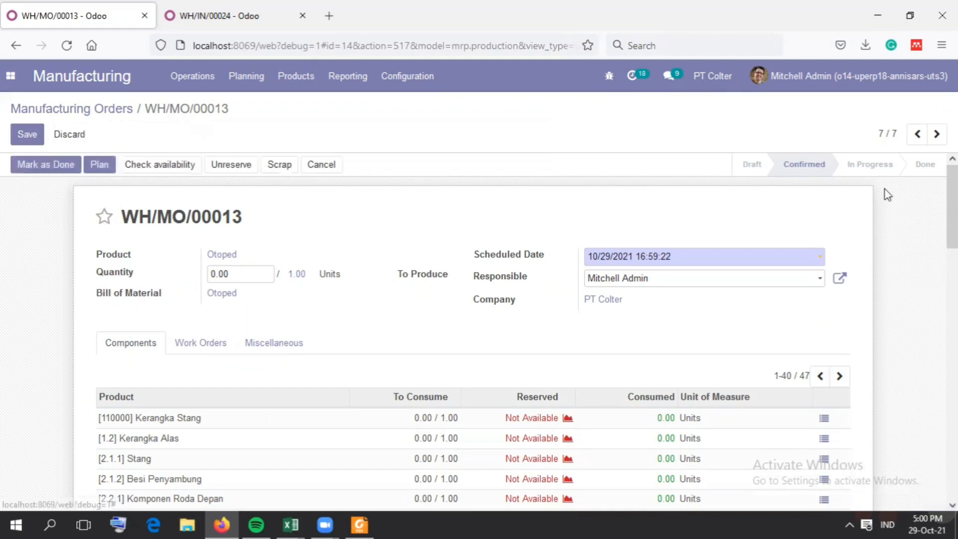
pyautogui.scroll(-3, 884, 190)
pyautogui.moveTo(951, 250); pyautogui.dragTo(951, 317)
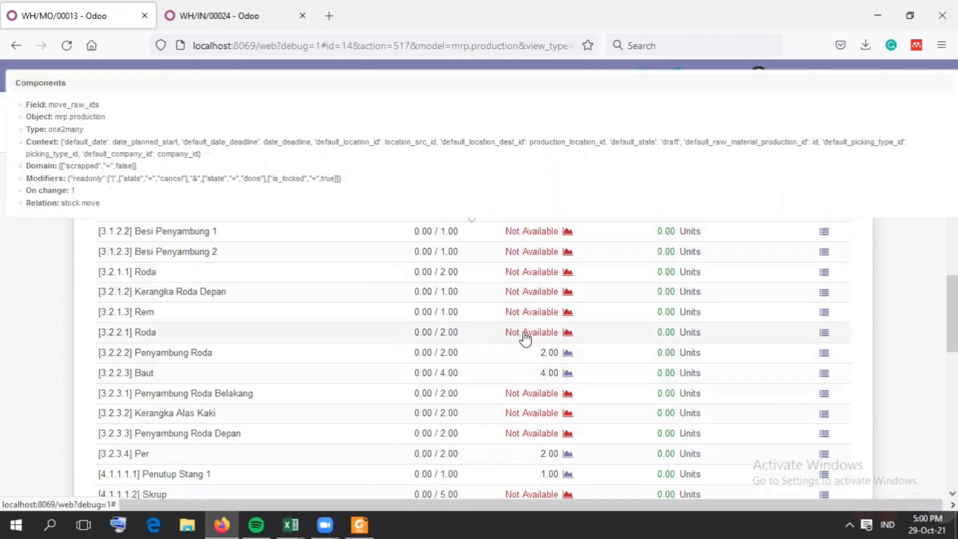
# Review the manufacturing order's component availability against the SOAL 3 tasks in Foxit Reader and the BOM sheet in Excel, and return to Odoo.
pyautogui.moveTo(952, 322); pyautogui.dragTo(951, 284)
pyautogui.click(352, 522)
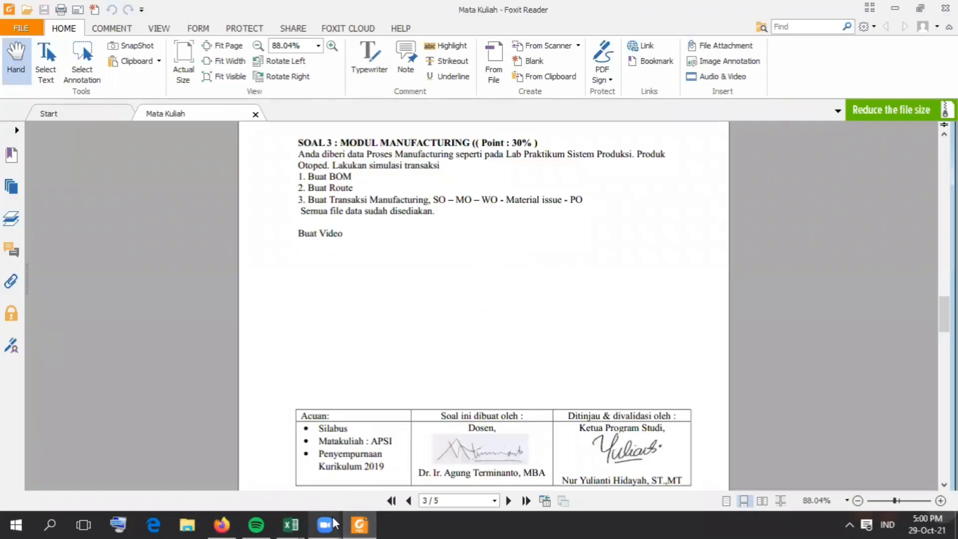
pyautogui.click(233, 522)
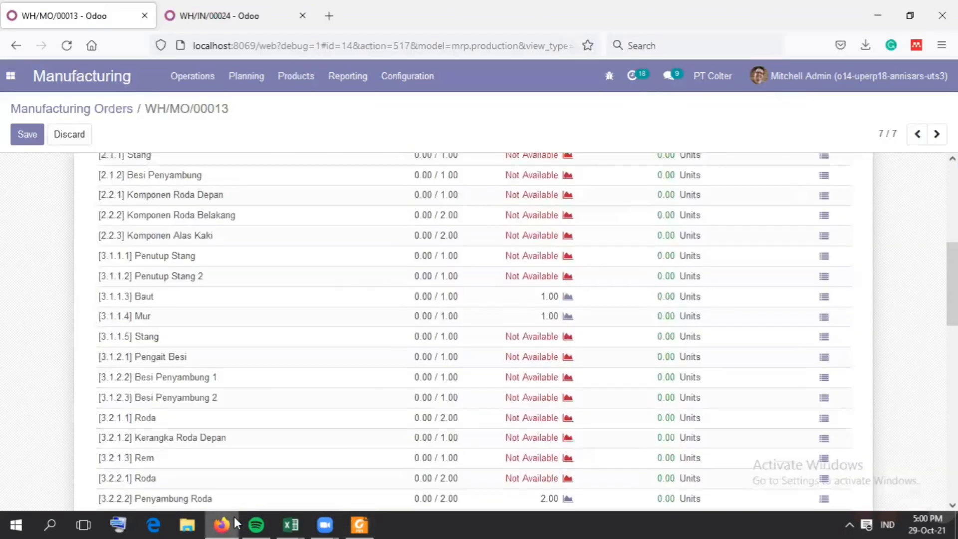
pyautogui.scroll(4, 616, 318)
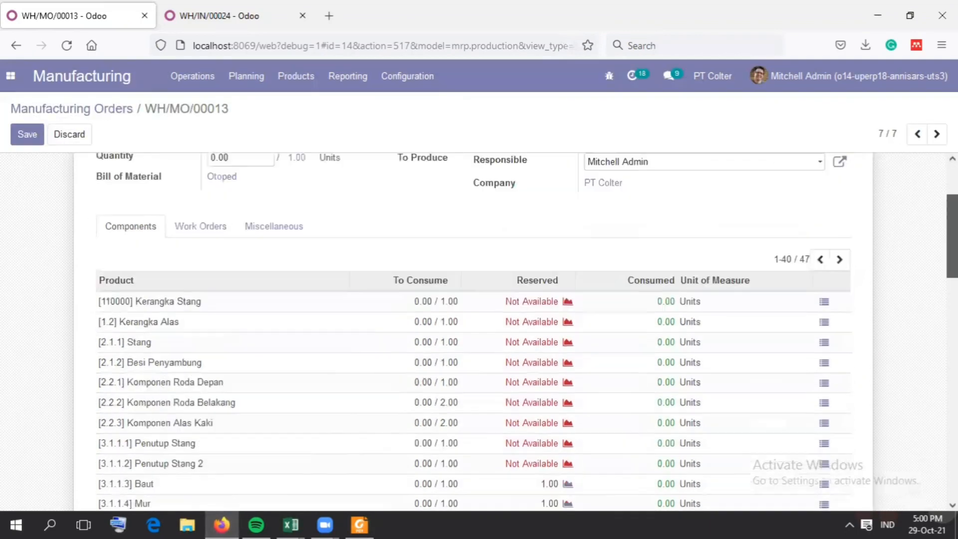
pyautogui.scroll(2, 526, 330)
pyautogui.scroll(-3, 526, 331)
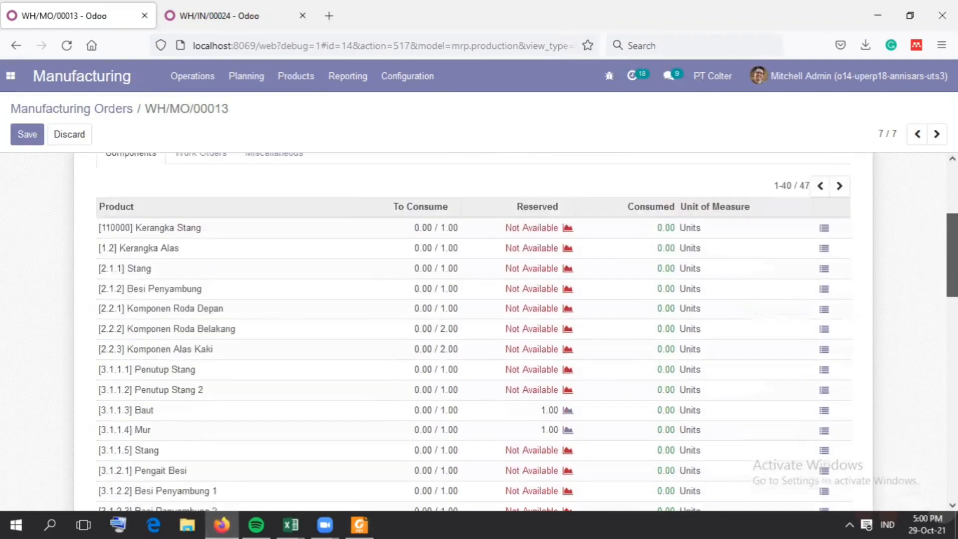
pyautogui.scroll(-3, 496, 404)
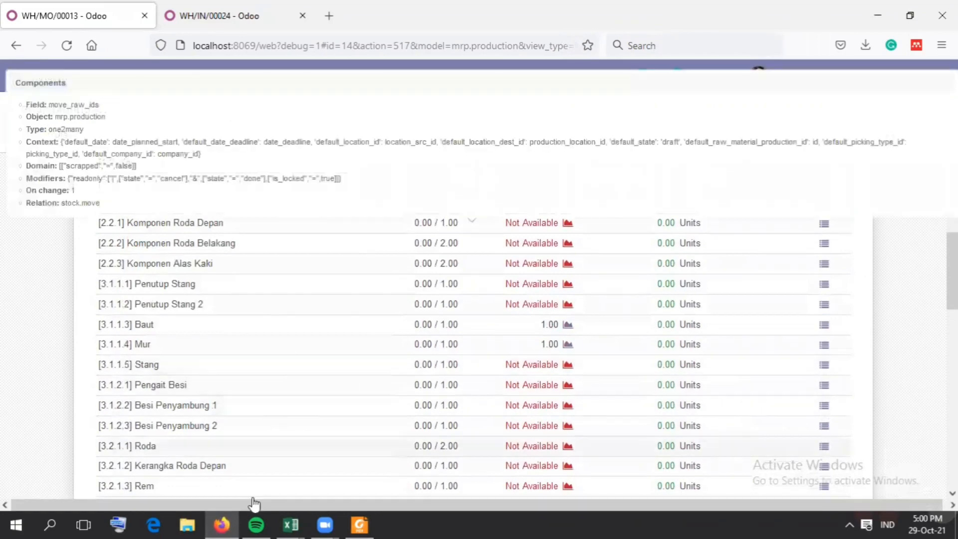
pyautogui.moveTo(291, 524)
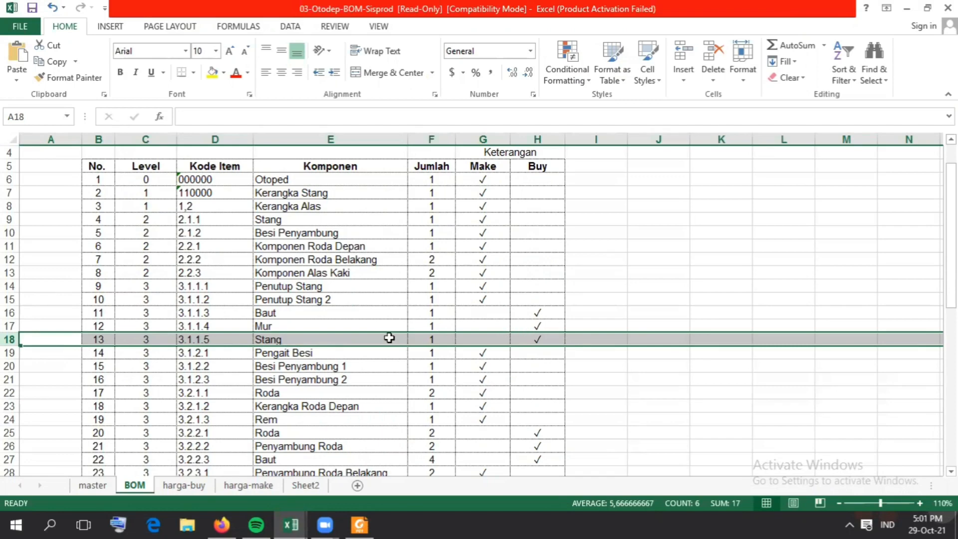
pyautogui.click(227, 515)
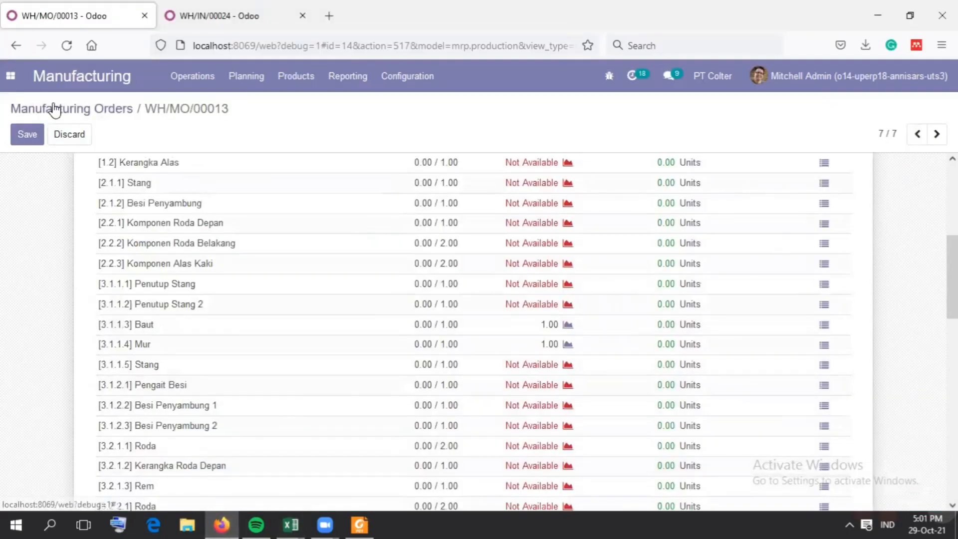
# Recheck the SOAL 3 transaction list in Foxit Reader, and create a request for quotation in Odoo Purchase for vendor The Jackson Group.
pyautogui.click(7, 79)
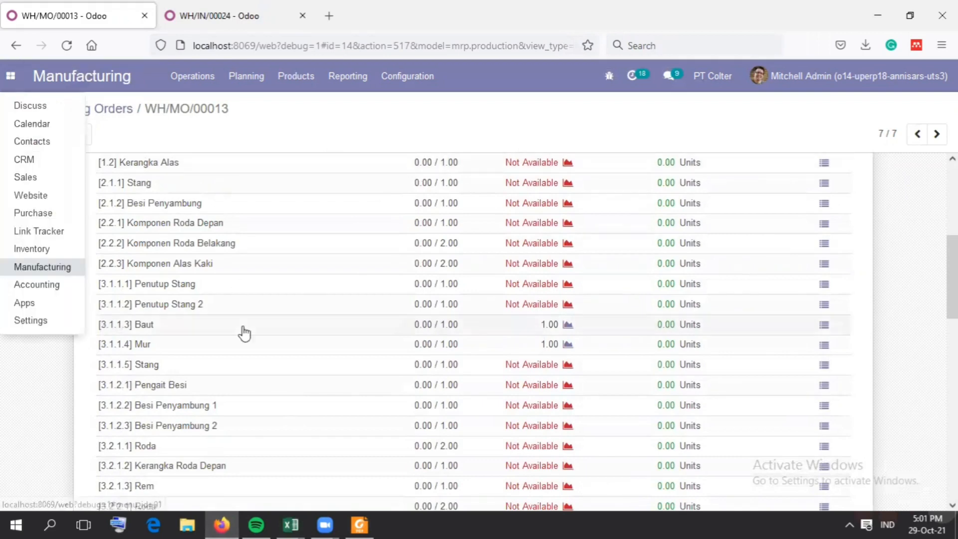
pyautogui.click(349, 523)
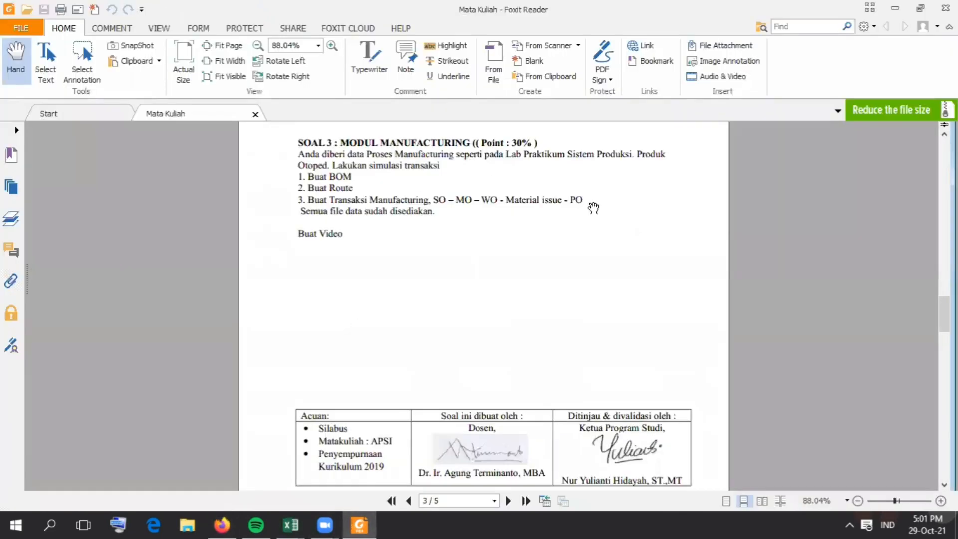
pyautogui.click(221, 525)
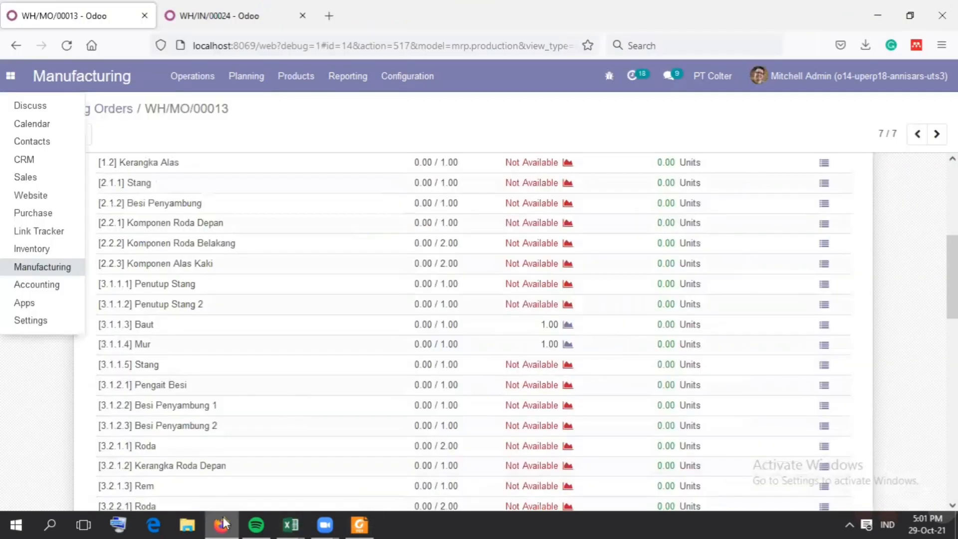
pyautogui.click(53, 214)
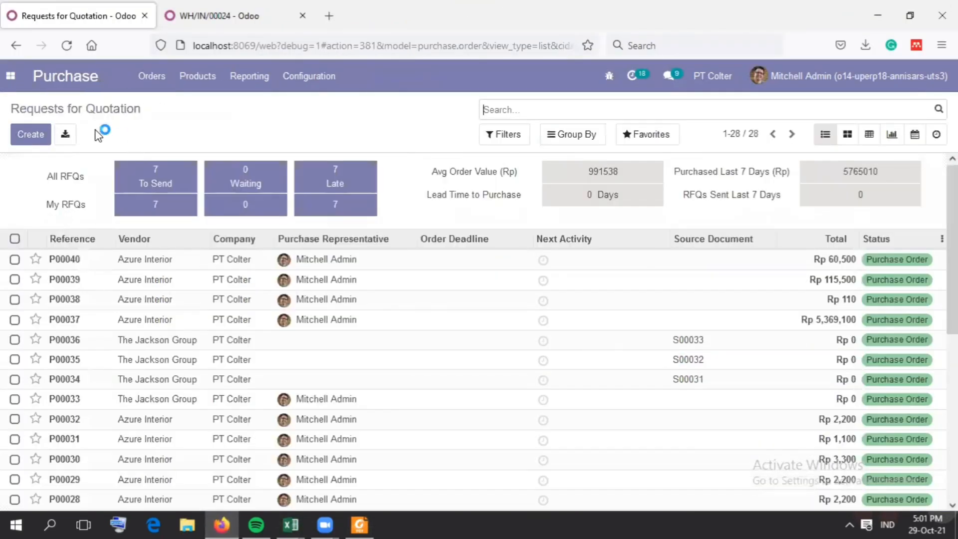
pyautogui.click(36, 143)
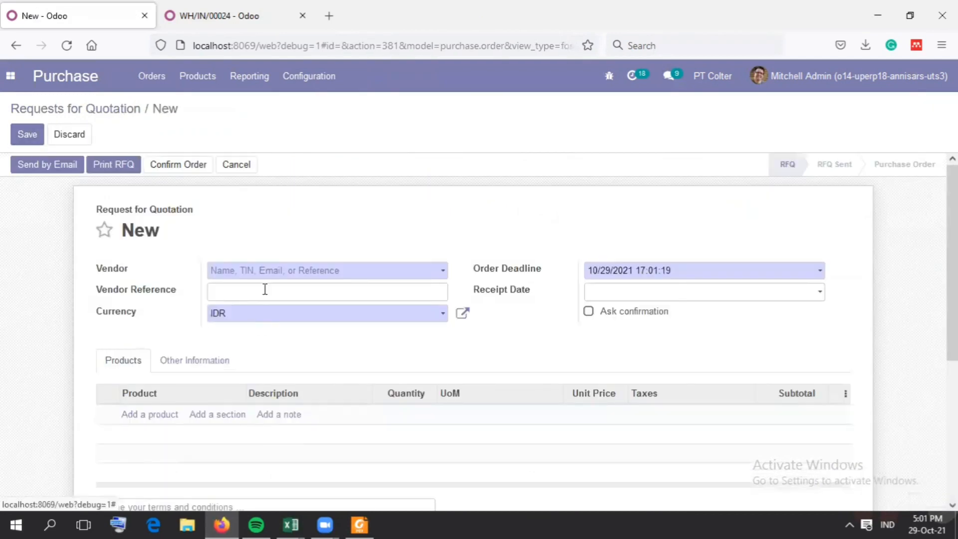
pyautogui.click(267, 276)
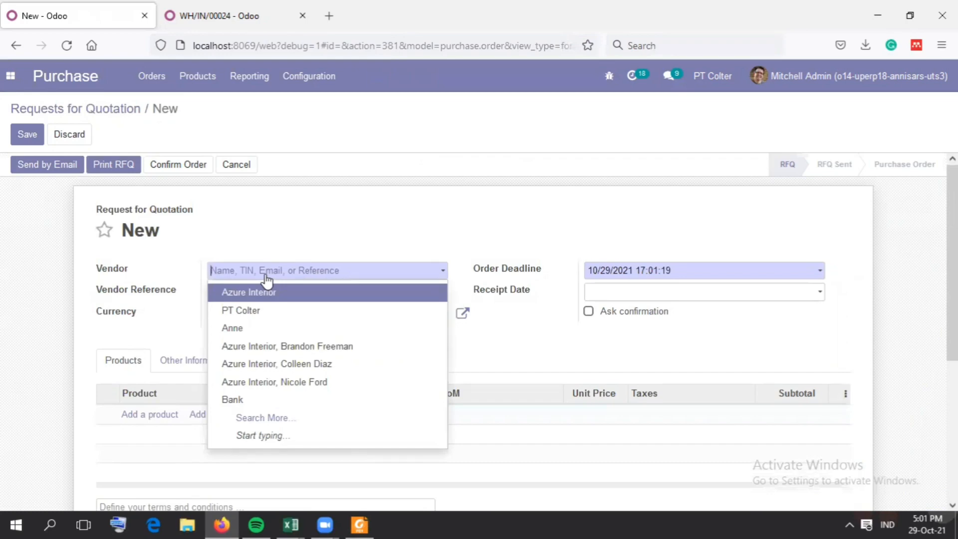
pyautogui.write('Ja')
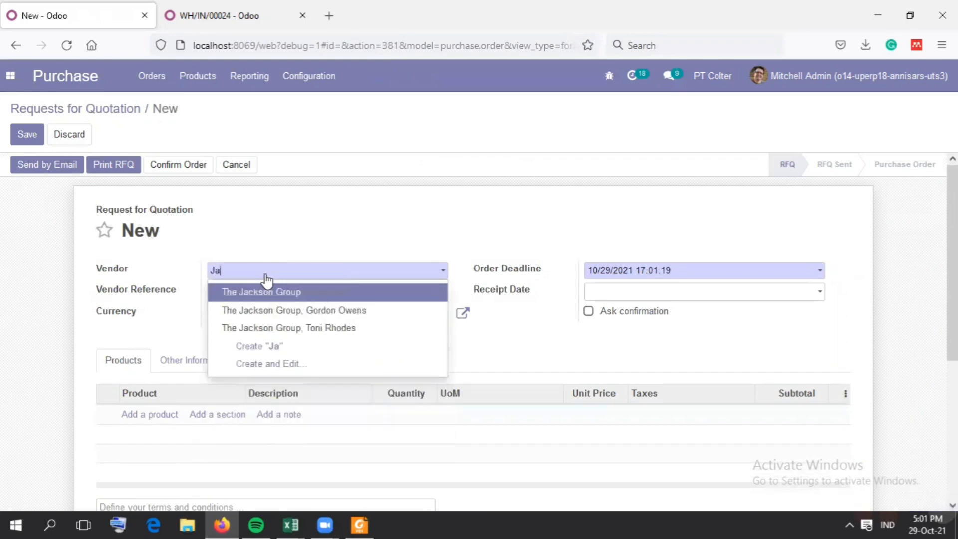
pyautogui.press('Return')
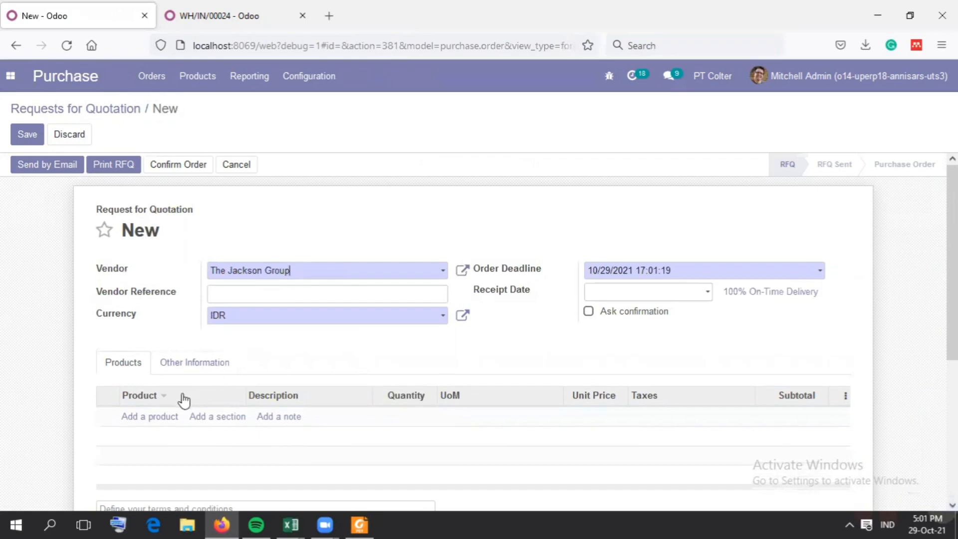
# Add the product [3.1.1.5] Stang with quantity 10 to the request for quotation, and confirm the order.
pyautogui.click(159, 416)
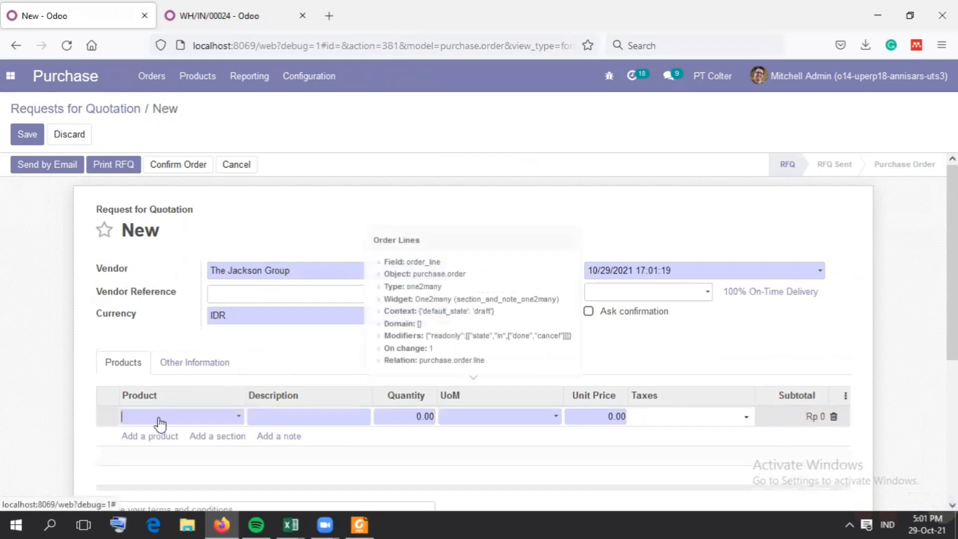
pyautogui.write('Sta')
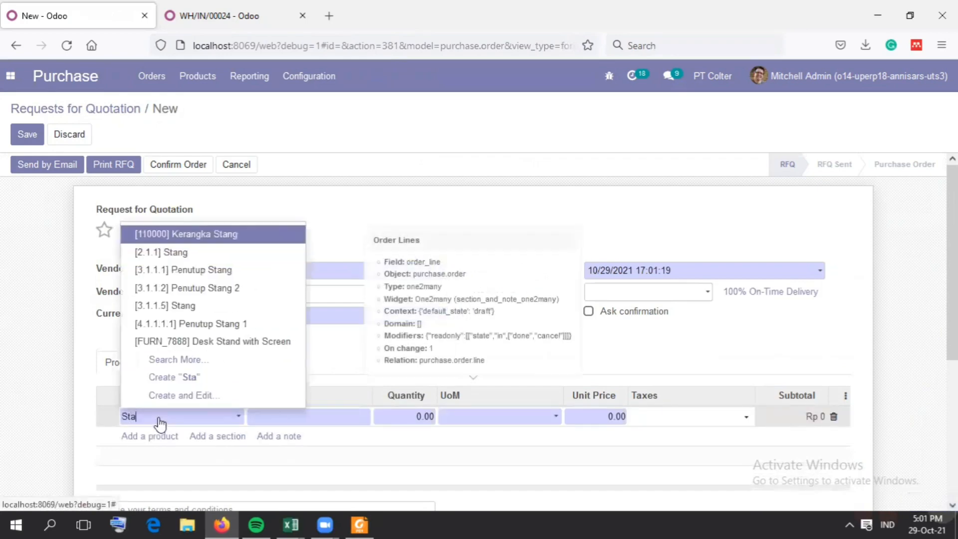
pyautogui.press('Down')
pyautogui.press('Down')
pyautogui.press('Down')
pyautogui.press('Down')
pyautogui.press('Return')
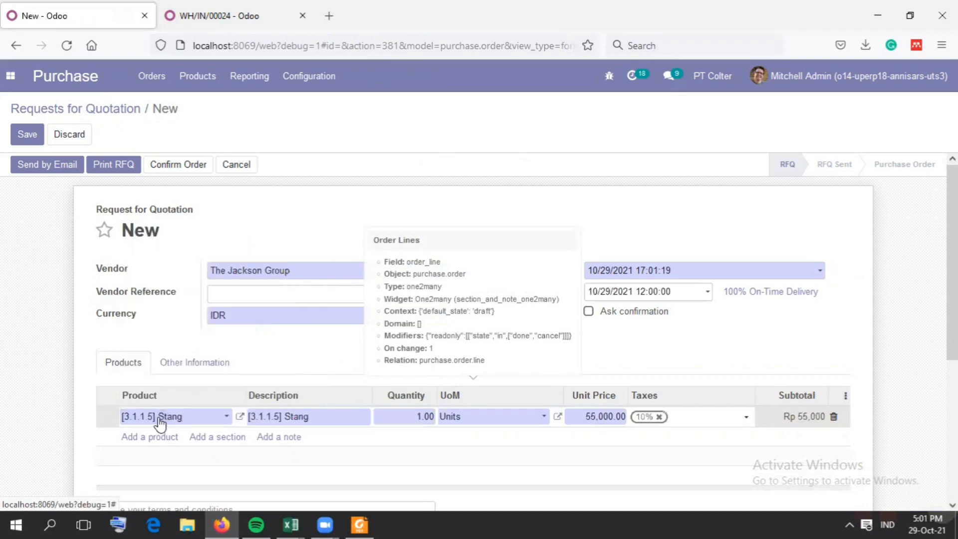
pyautogui.click(415, 416)
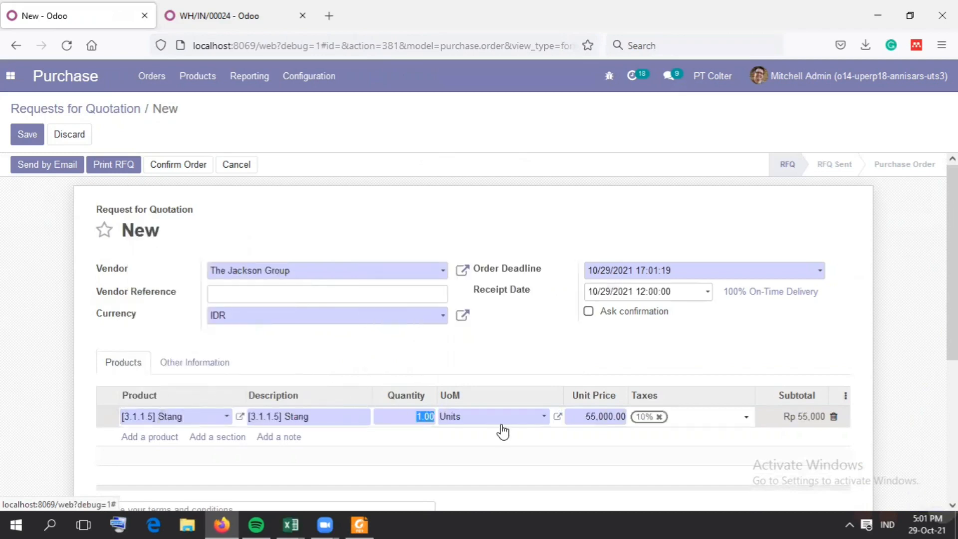
pyautogui.write('10')
pyautogui.click(180, 166)
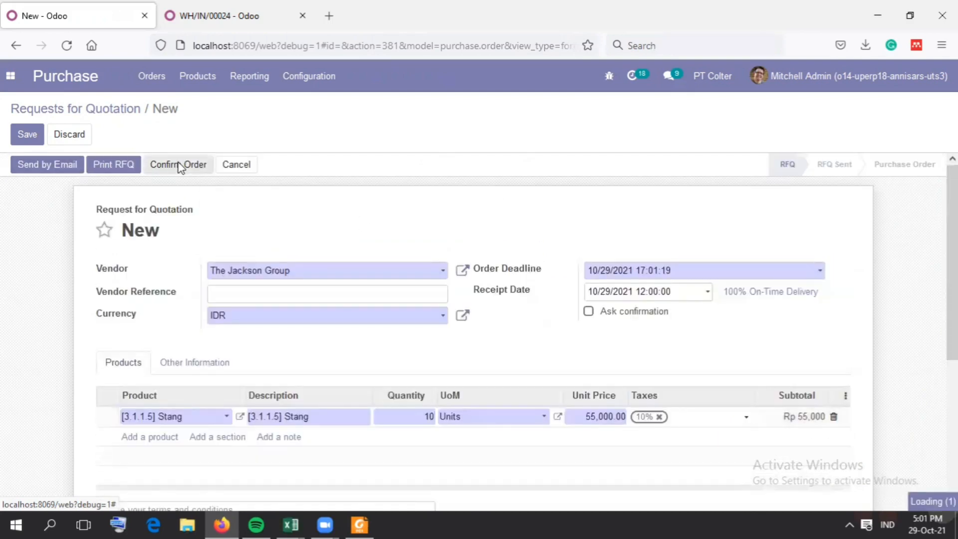